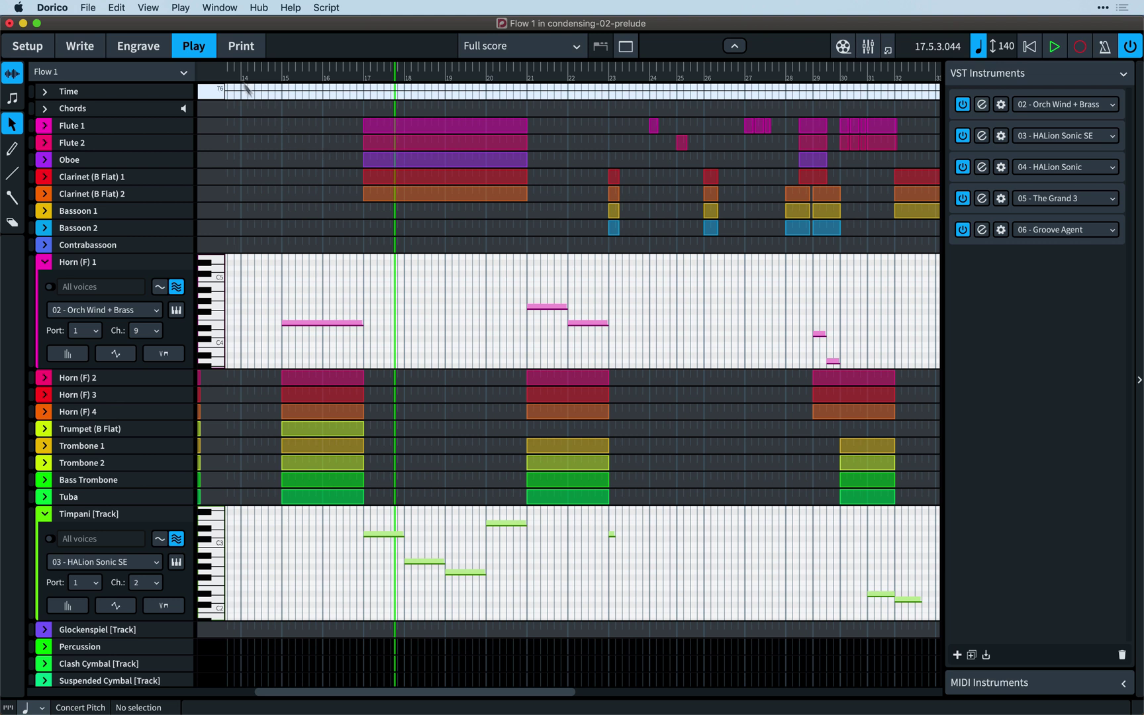
Open the Piano, Vocals, Horns playback template for editing.
{"action": "left_click", "coordinate": [192, 8]}
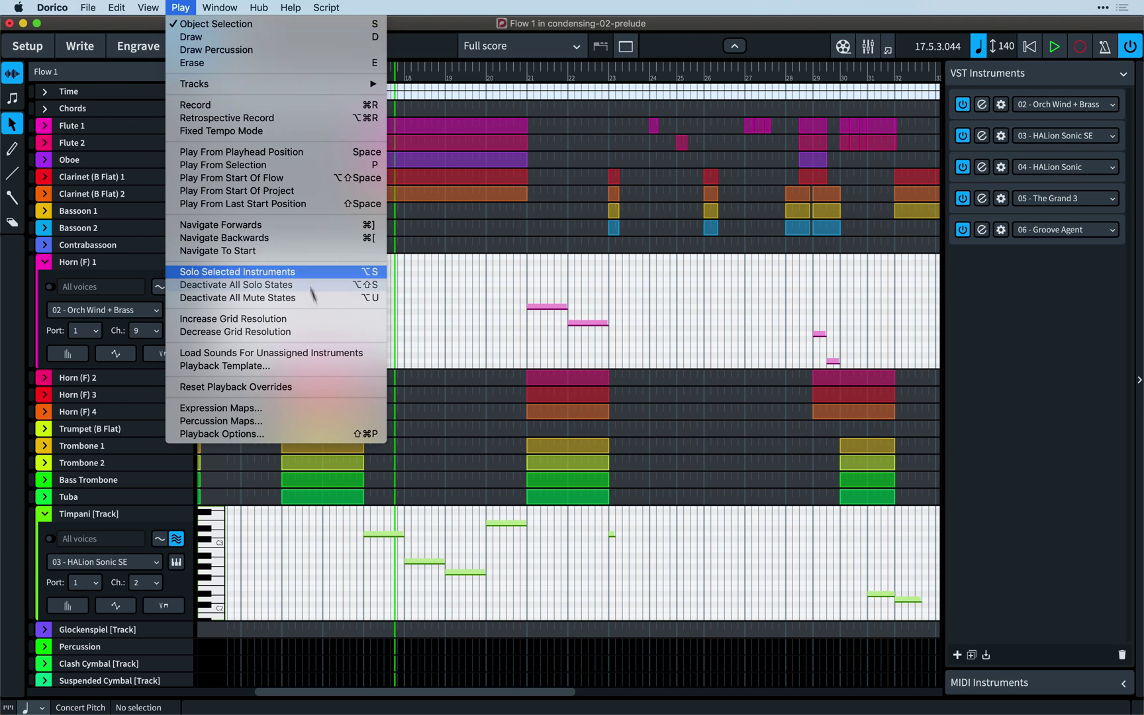
{"action": "left_click", "coordinate": [327, 366]}
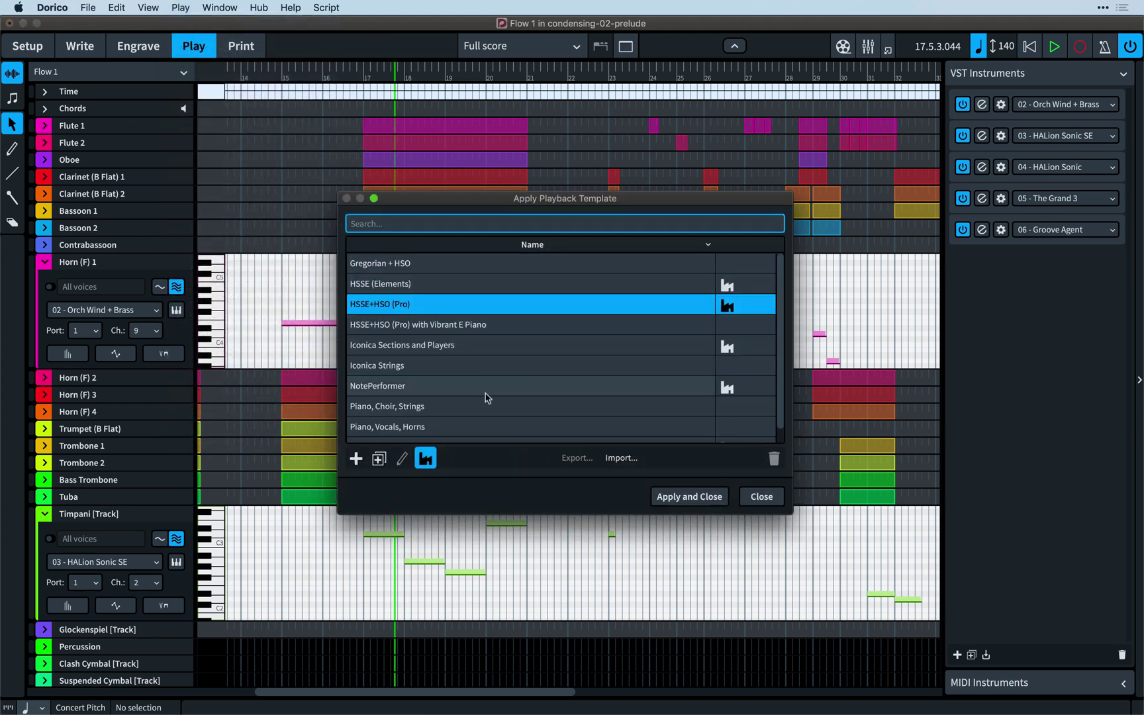
{"action": "left_click", "coordinate": [491, 427]}
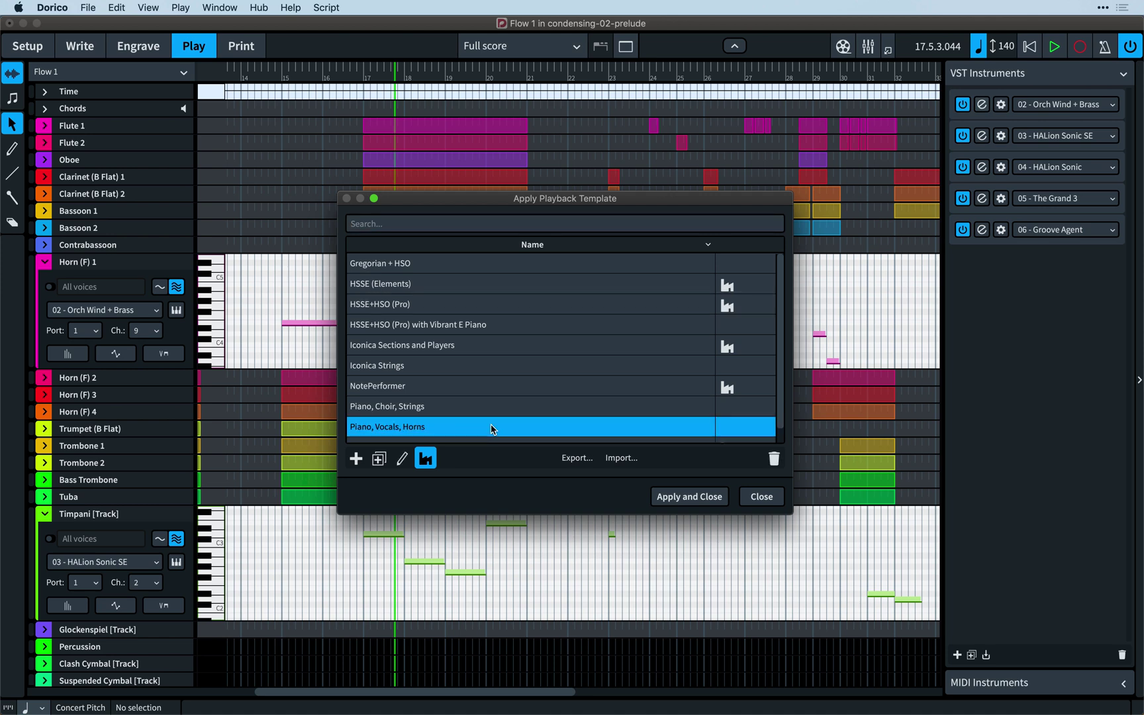
{"action": "left_click", "coordinate": [402, 458]}
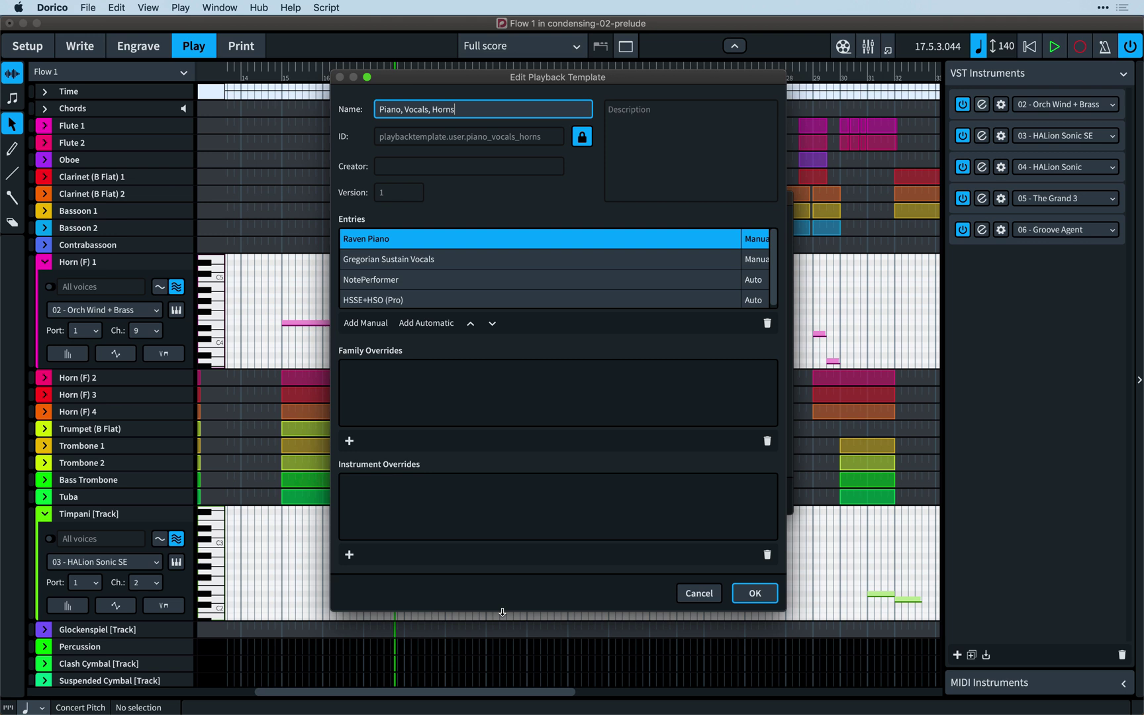
Review the Gregorian Sustain Vocals, NotePerformer (Brass override) and HSSE+HSO (Pro) template entries.
{"action": "left_click_drag", "start_coordinate": [505, 611], "coordinate": [509, 639]}
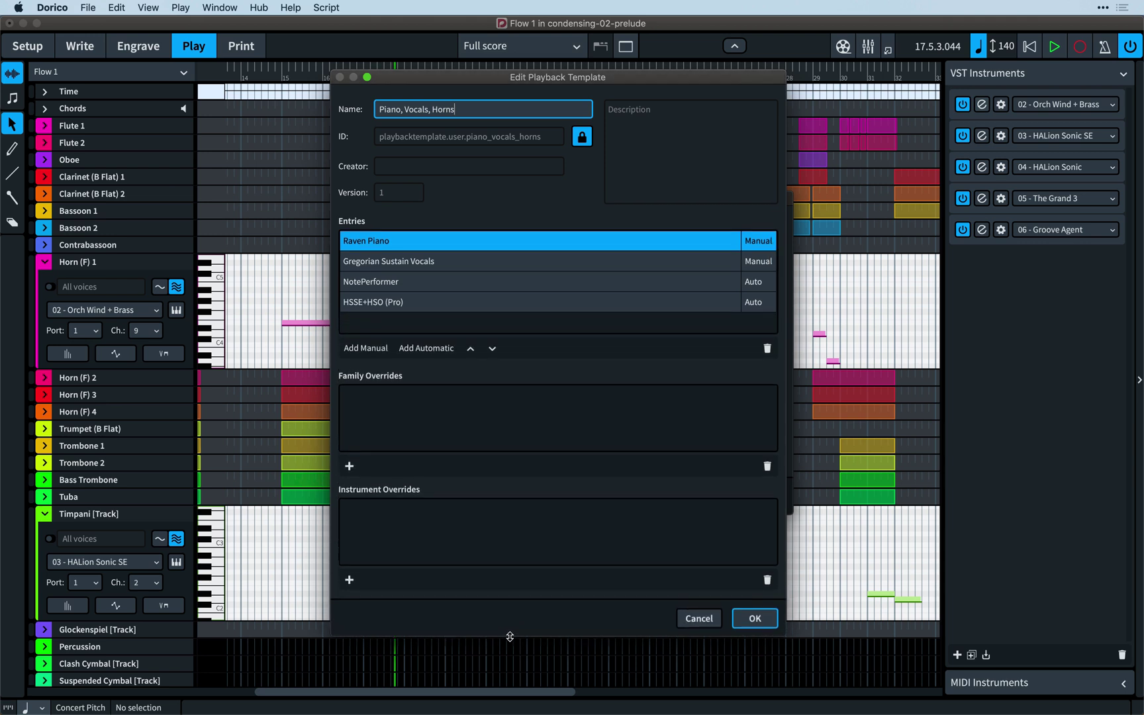
{"action": "left_click", "coordinate": [440, 263]}
{"action": "left_click", "coordinate": [441, 282]}
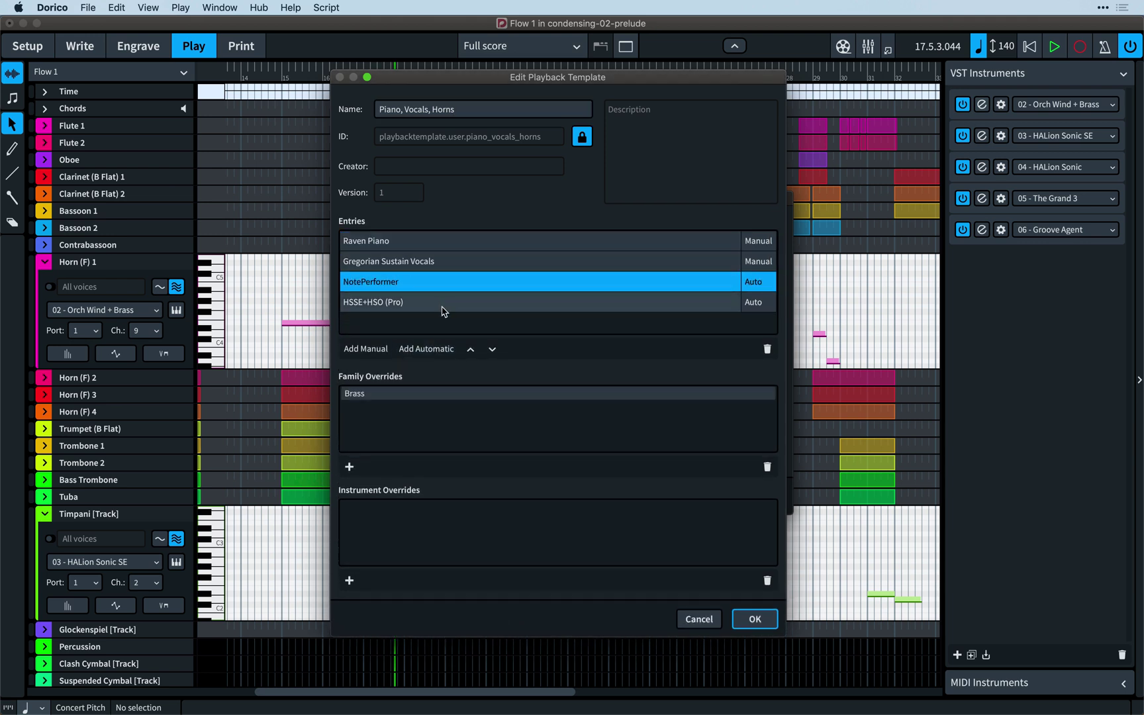
{"action": "left_click", "coordinate": [443, 310]}
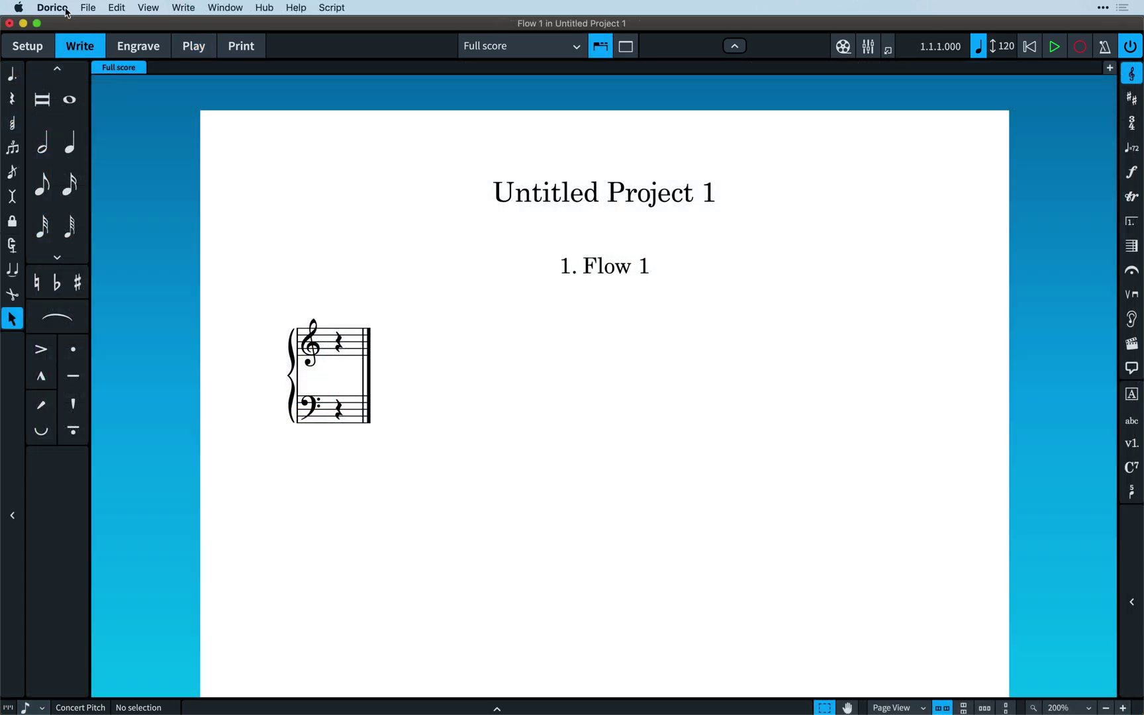
Confirm the five Yamaha MX Series ports as MIDI input devices in Play preferences.
{"action": "left_click", "coordinate": [52, 7]}
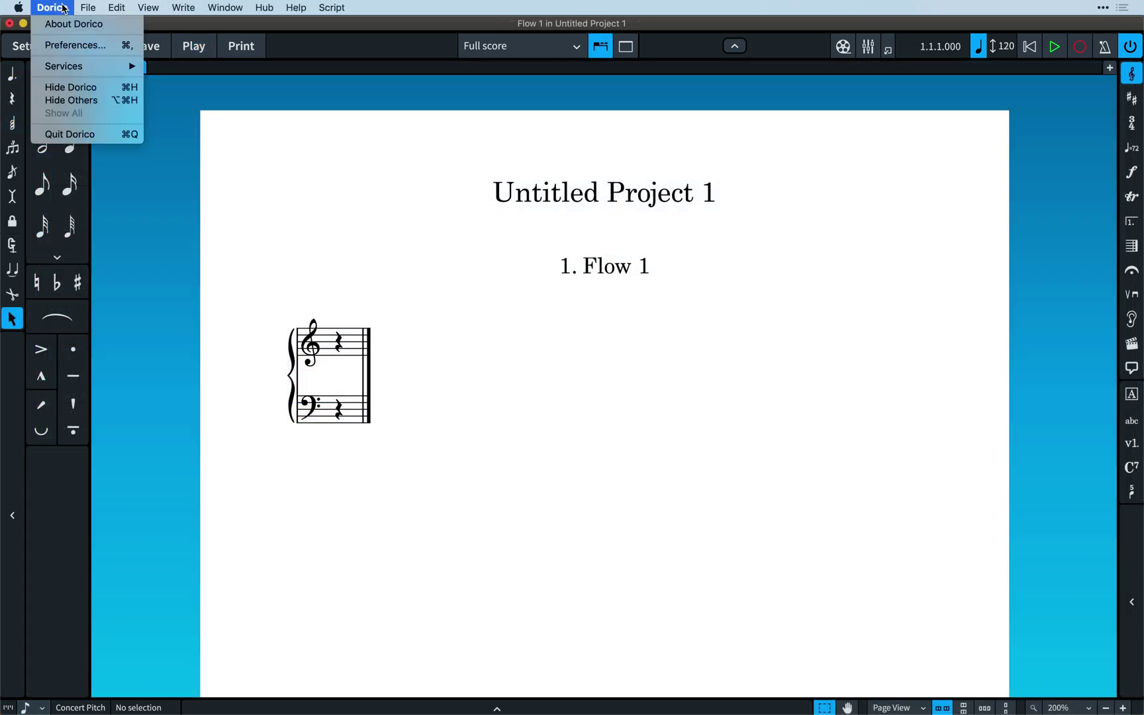
{"action": "left_click", "coordinate": [75, 45]}
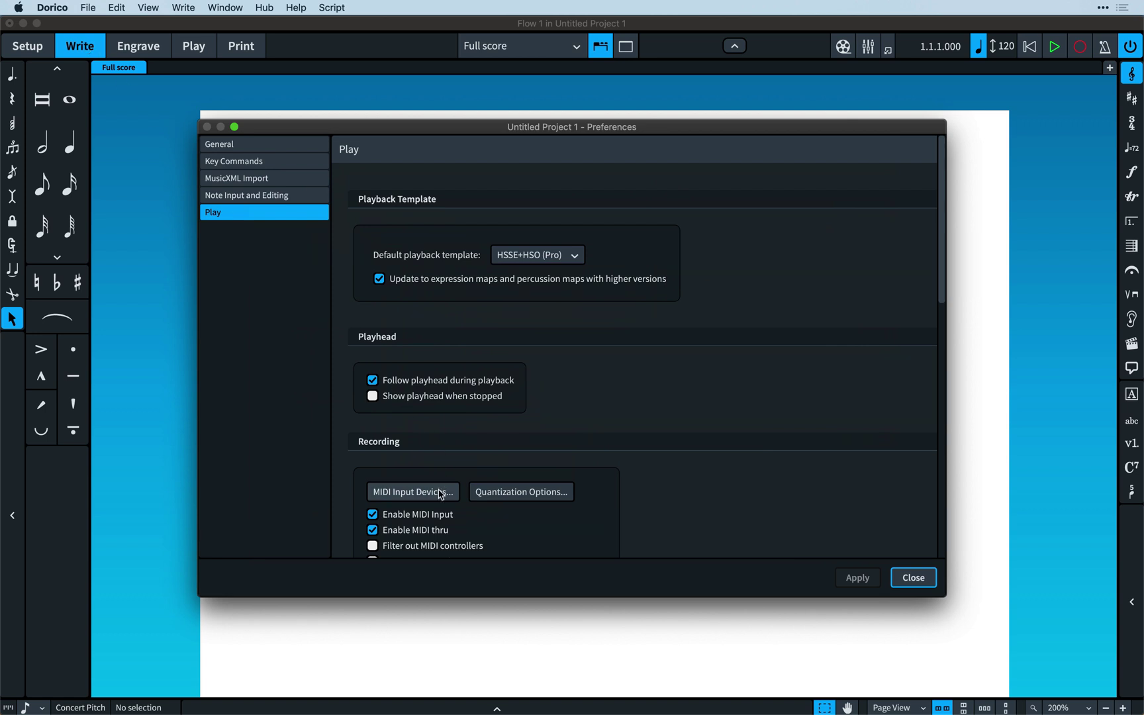
{"action": "left_click", "coordinate": [440, 492]}
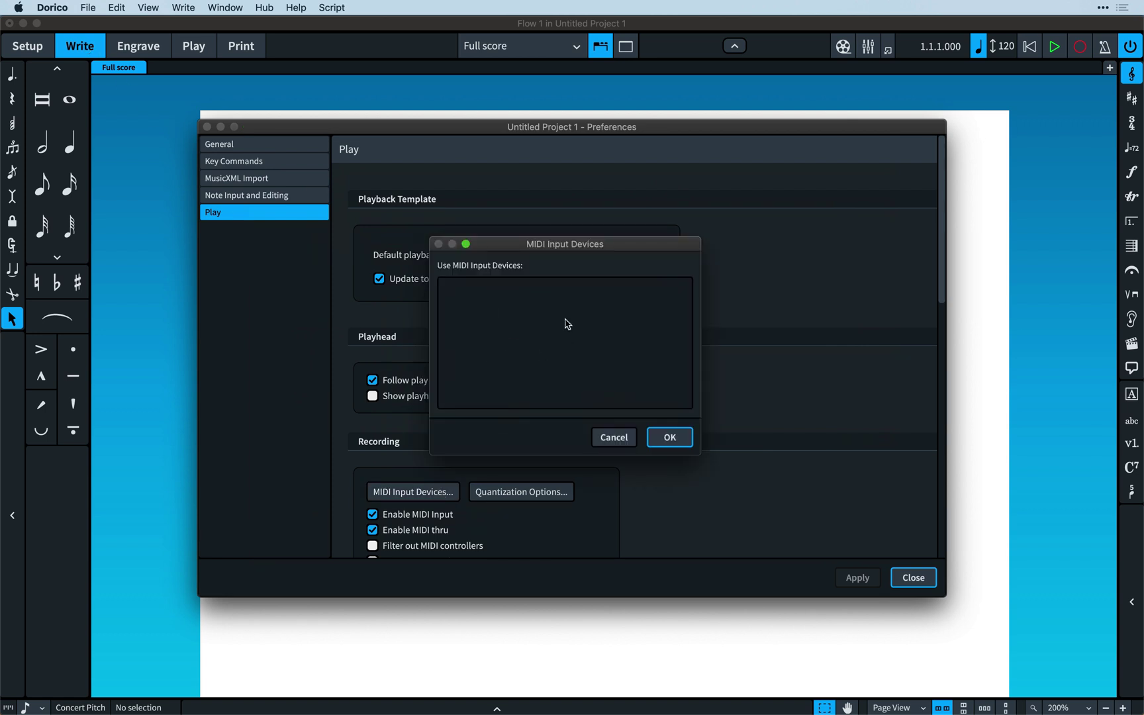
{"action": "left_click", "coordinate": [669, 437]}
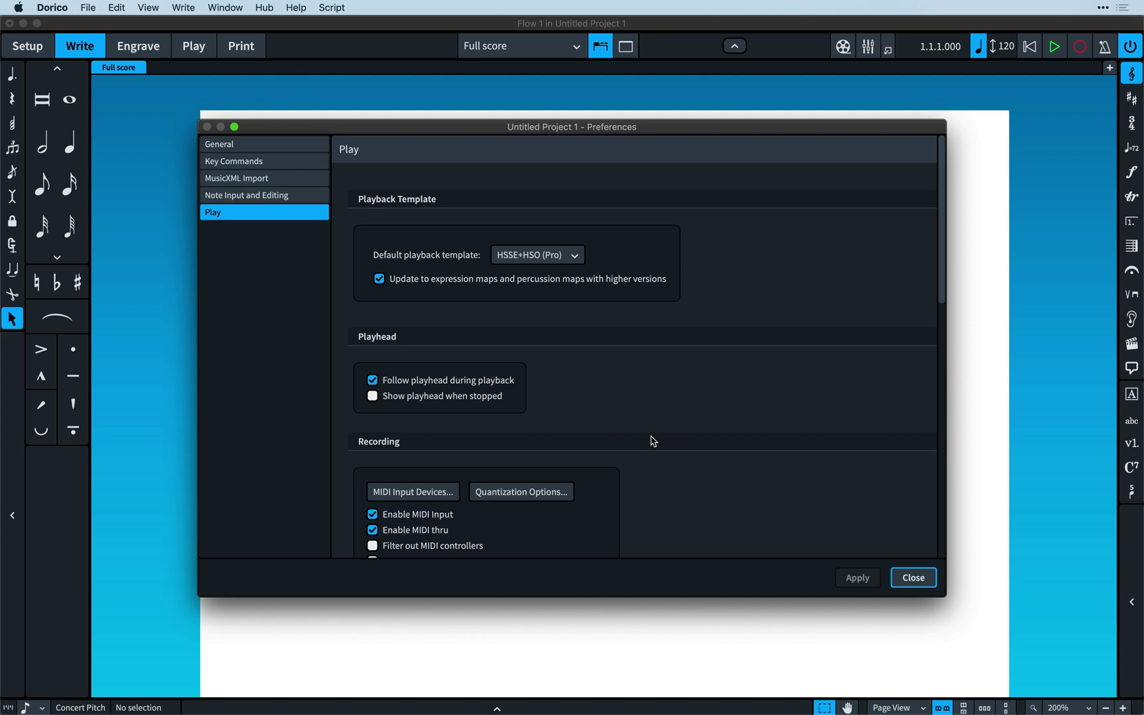
{"action": "left_click", "coordinate": [445, 493]}
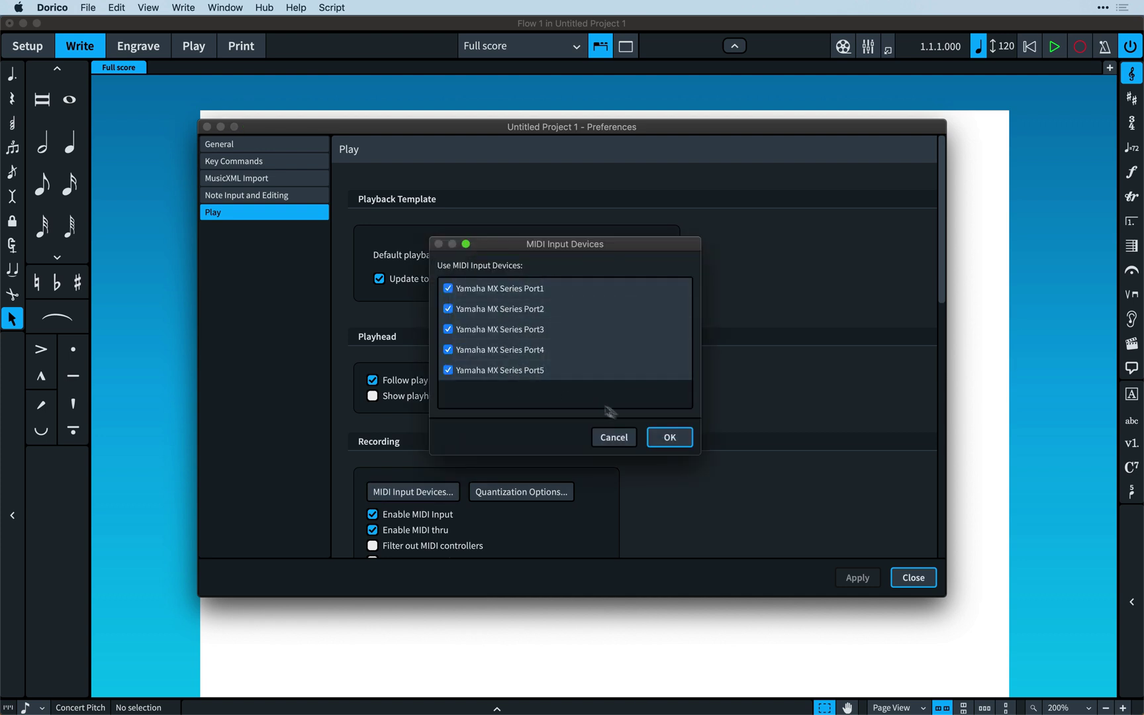
{"action": "left_click", "coordinate": [669, 438]}
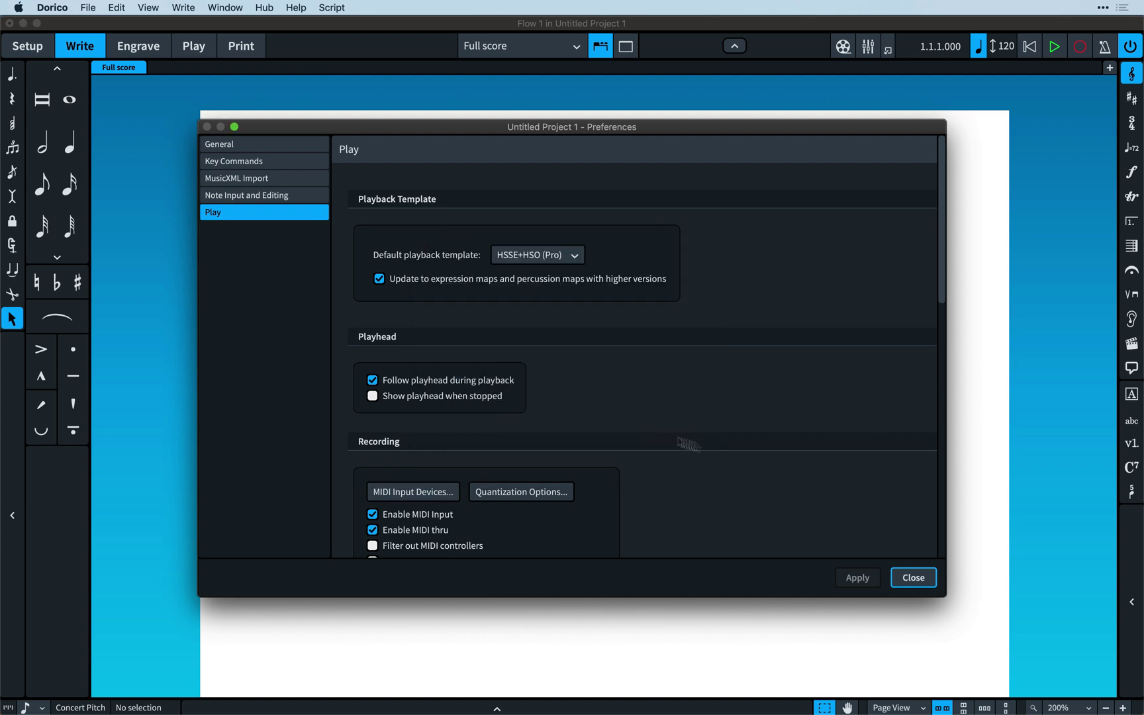
{"action": "left_click", "coordinate": [915, 578]}
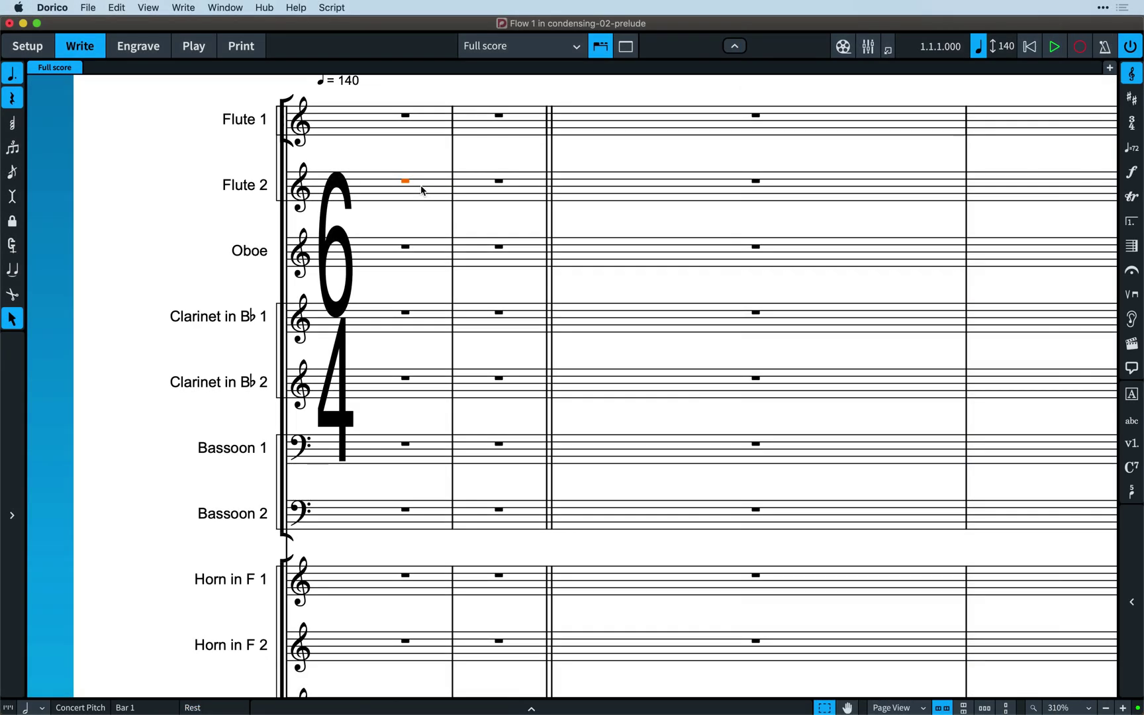
Select the bar 1 rests of Oboe, Clarinet in B♭ 1 and Bassoon 1, then the Timpani track.
{"action": "left_click", "coordinate": [429, 255]}
{"action": "left_click", "coordinate": [425, 320]}
{"action": "left_click", "coordinate": [428, 454]}
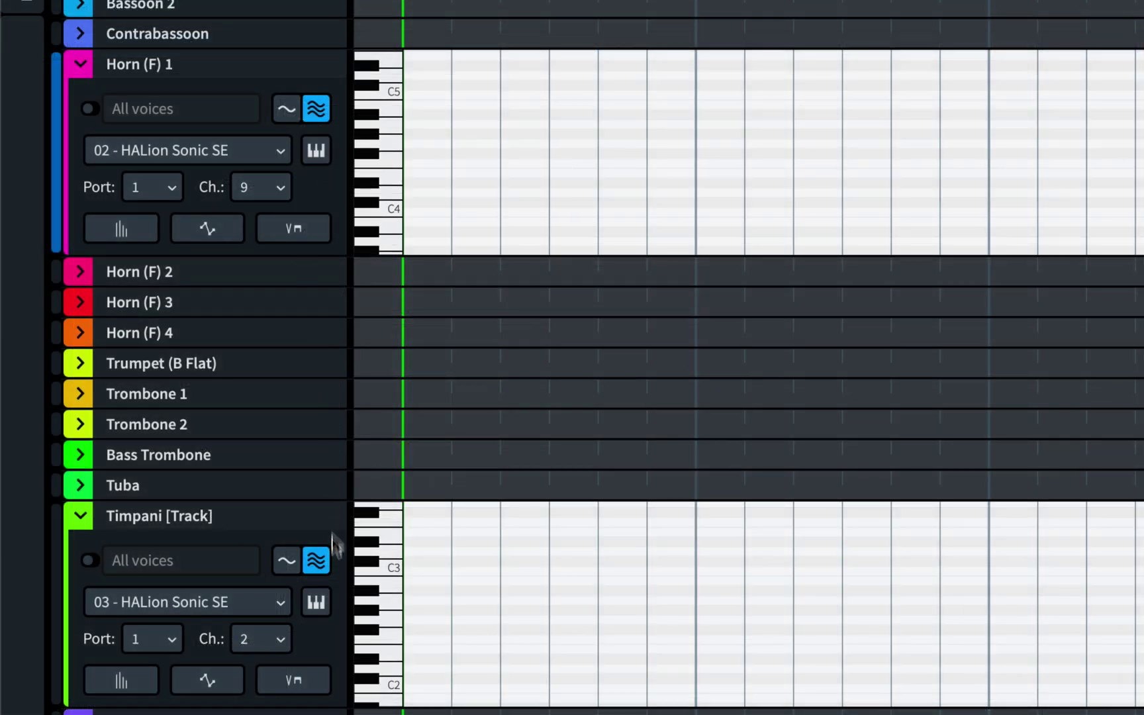
{"action": "left_click", "coordinate": [318, 633]}
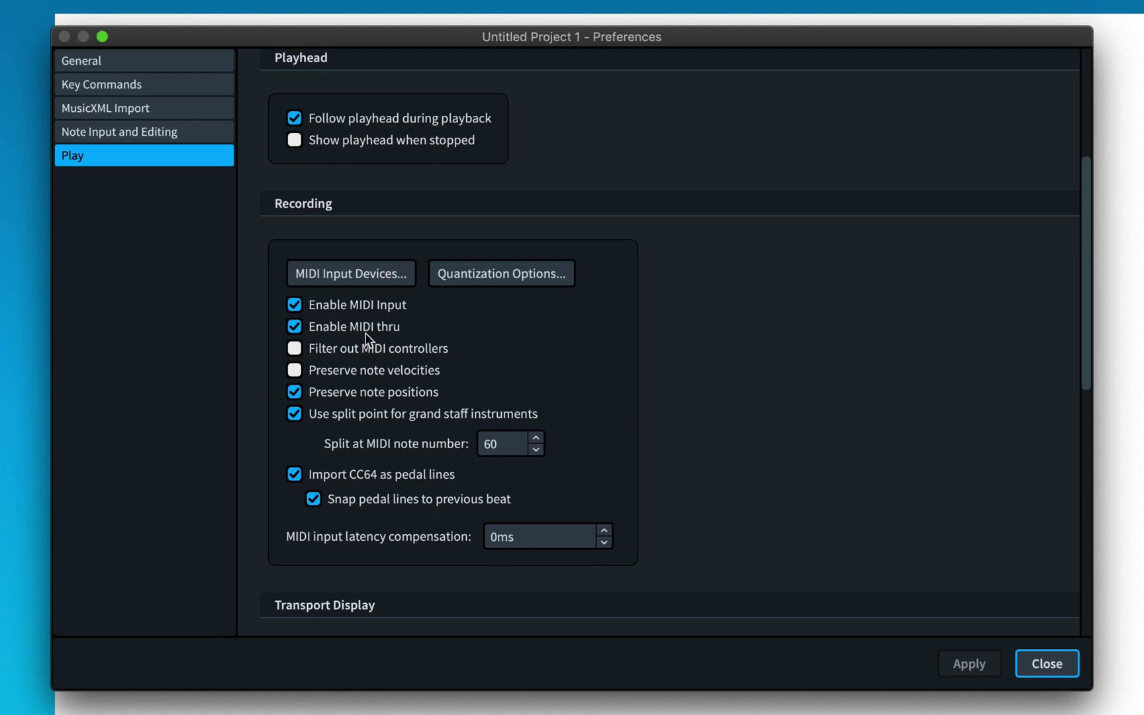
Toggle Enable MIDI thru off and back on, leaving it enabled.
{"action": "left_click", "coordinate": [365, 334]}
{"action": "left_click", "coordinate": [366, 334]}
Load Timpani Standard into HALion Sonic SE's slot 2.
{"action": "left_click", "coordinate": [1047, 663]}
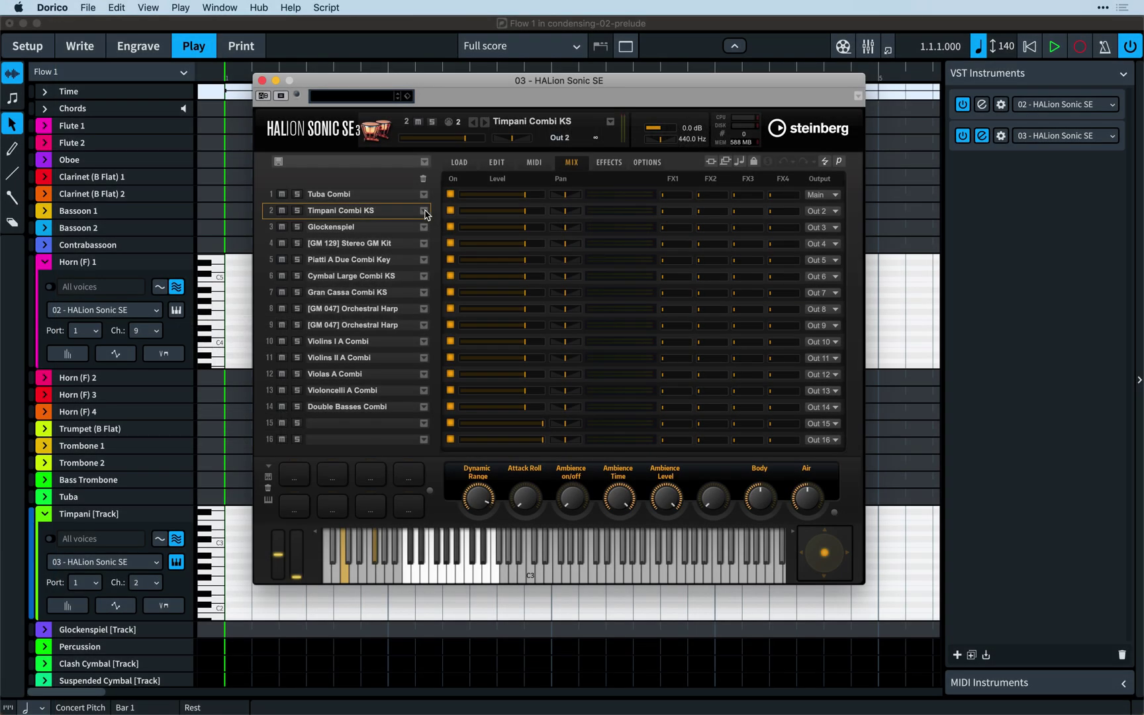
{"action": "left_click", "coordinate": [424, 210]}
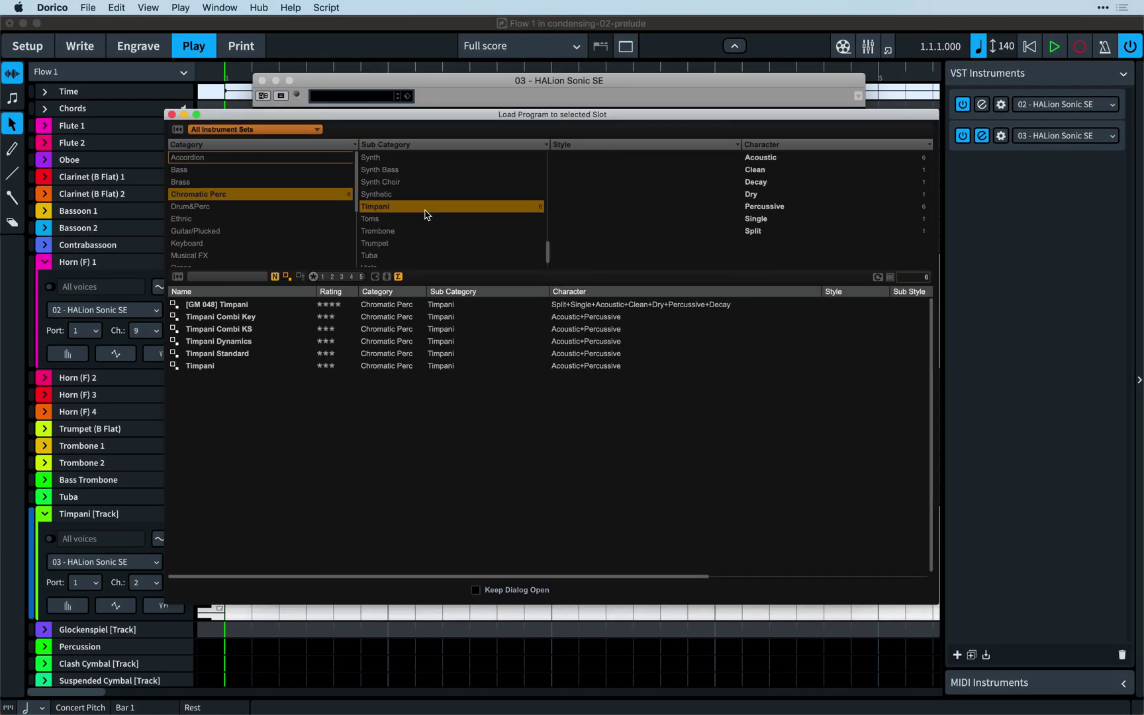
{"action": "double_click", "coordinate": [206, 354]}
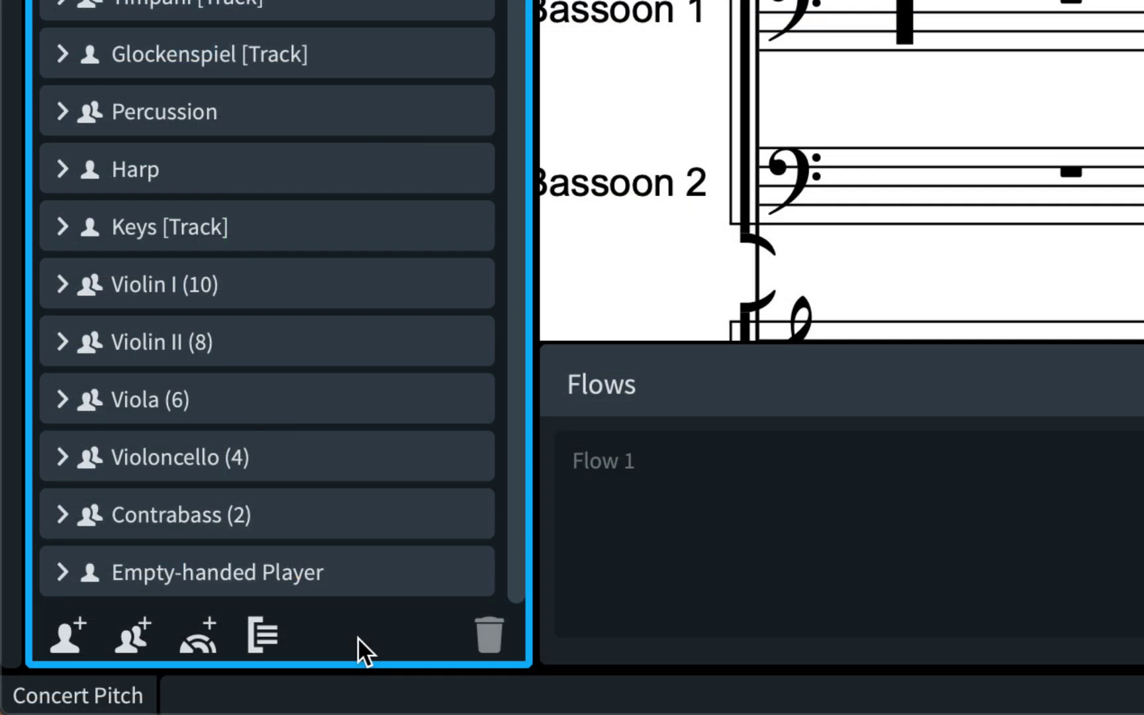
Add a new solo player with a violin.
{"action": "left_click", "coordinate": [75, 626]}
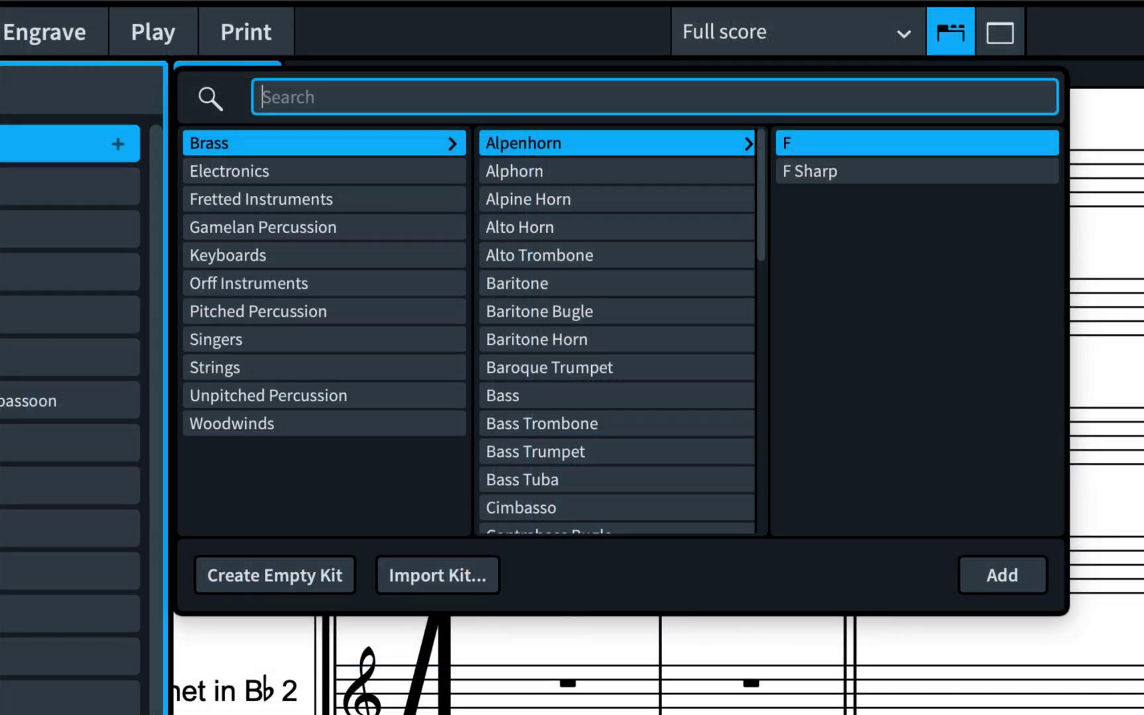
{"action": "type", "text": "violin"}
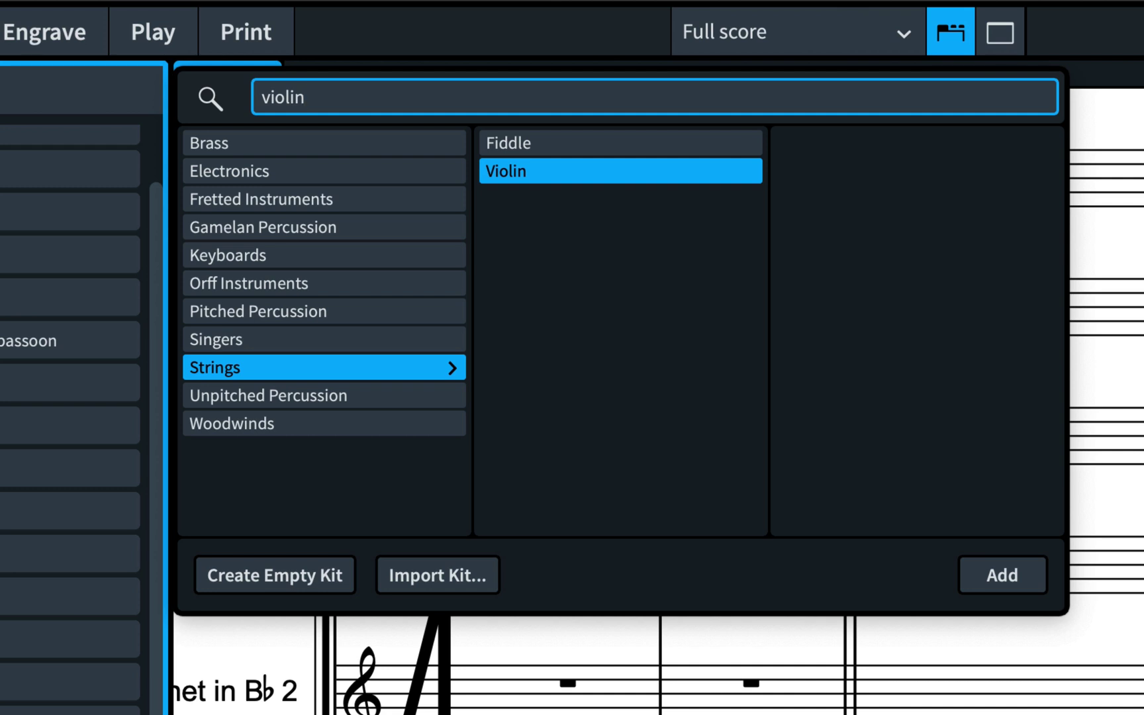
{"action": "key", "text": "Escape"}
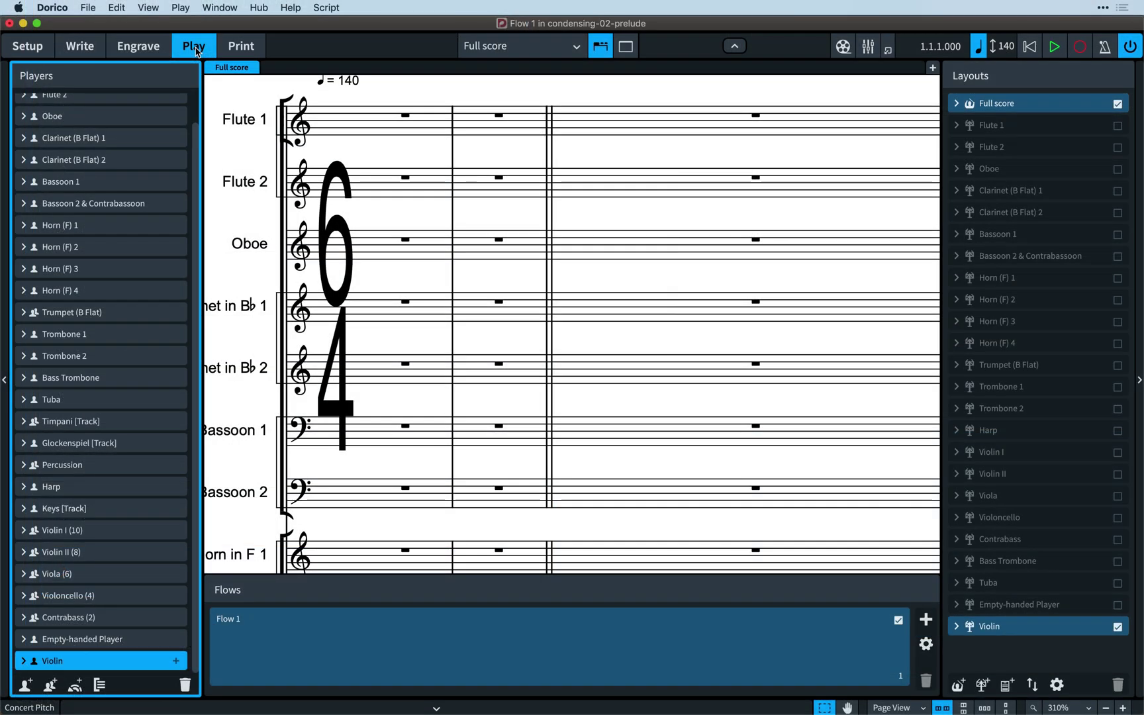
Load sounds for unassigned instruments, adding HALion Sonic, The Grand 3 and Groove Agent.
{"action": "left_click", "coordinate": [195, 47]}
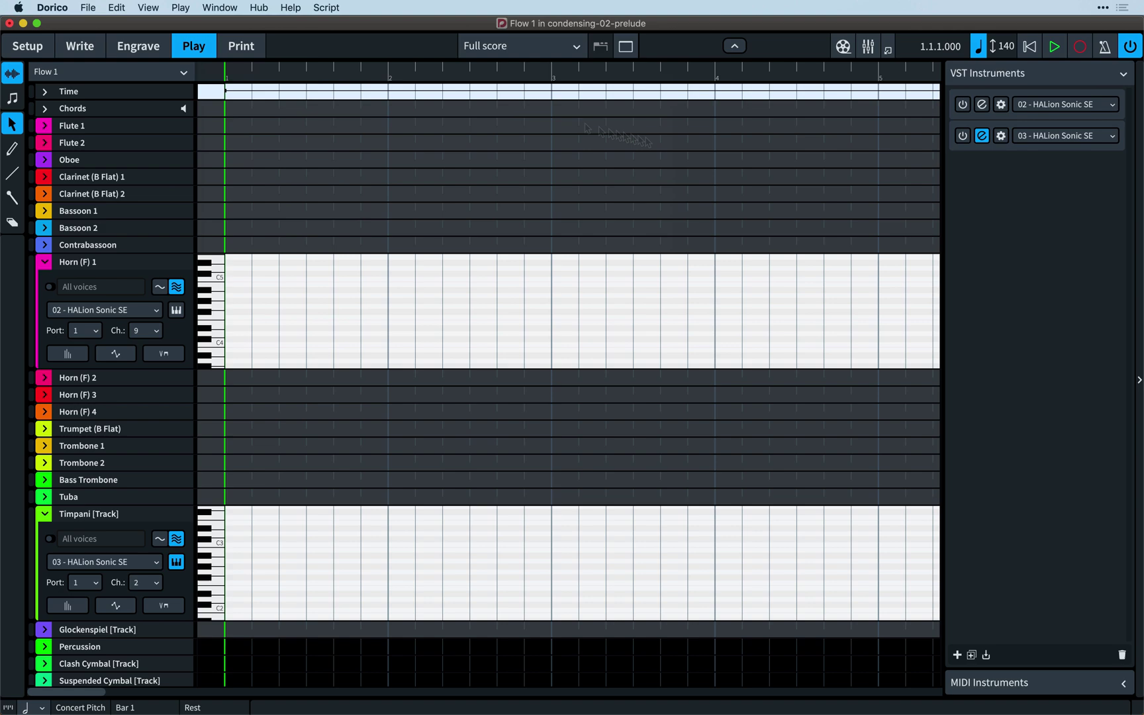
{"action": "left_click", "coordinate": [983, 137]}
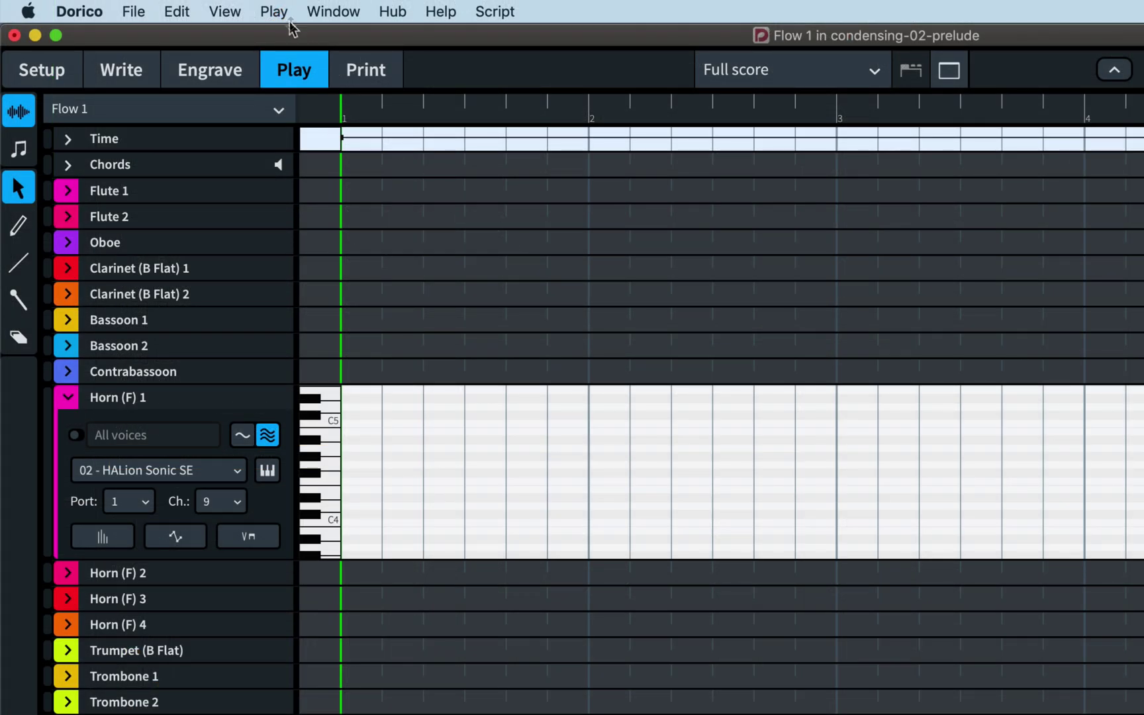
{"action": "left_click", "coordinate": [274, 12]}
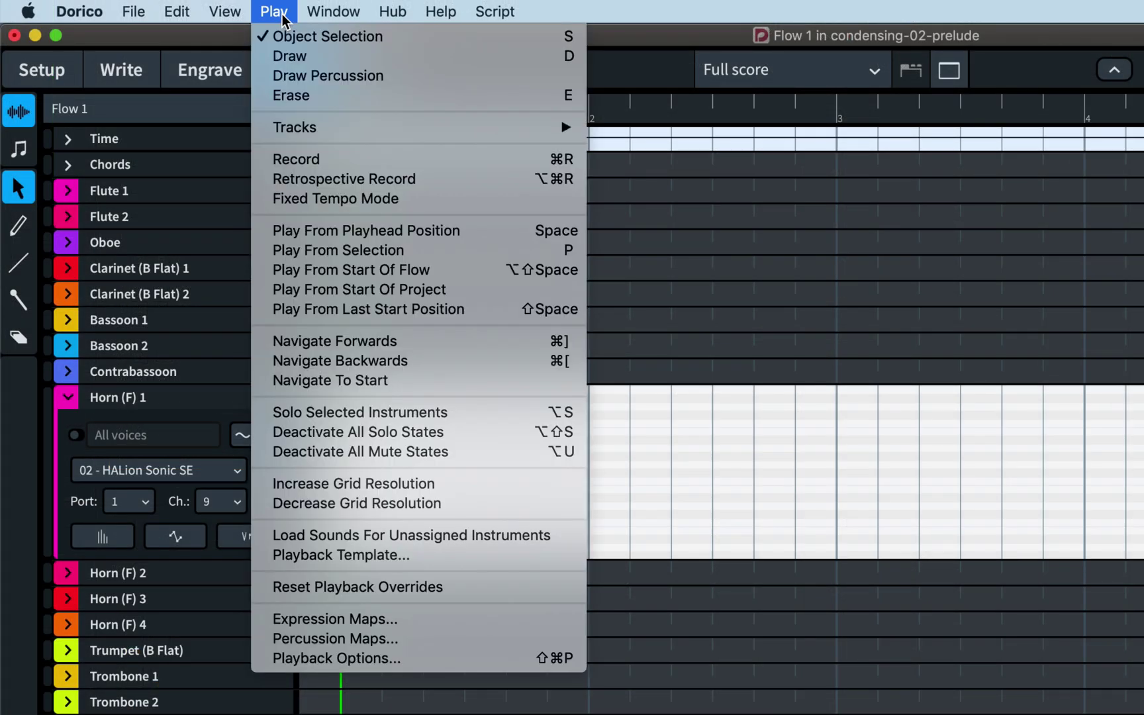
{"action": "left_click", "coordinate": [569, 537]}
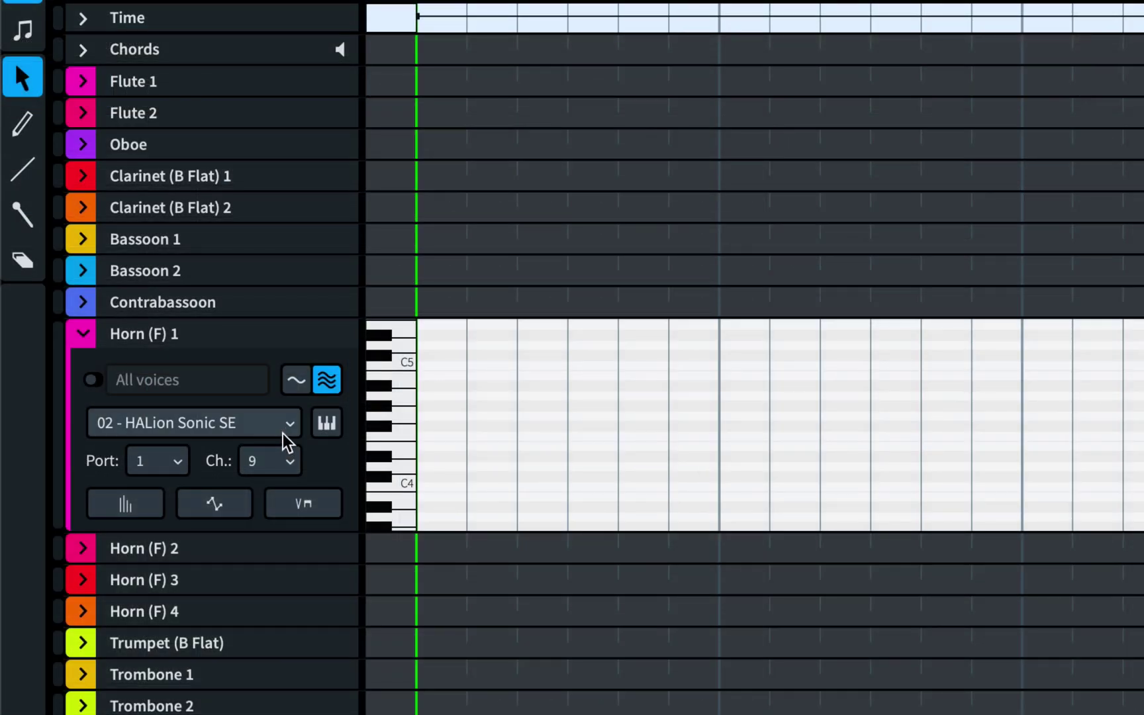
Route Horn (F) 1 to 02 - HALion Sonic SE and rename that endpoint 'Orch Wind + Brass'.
{"action": "left_click", "coordinate": [283, 439]}
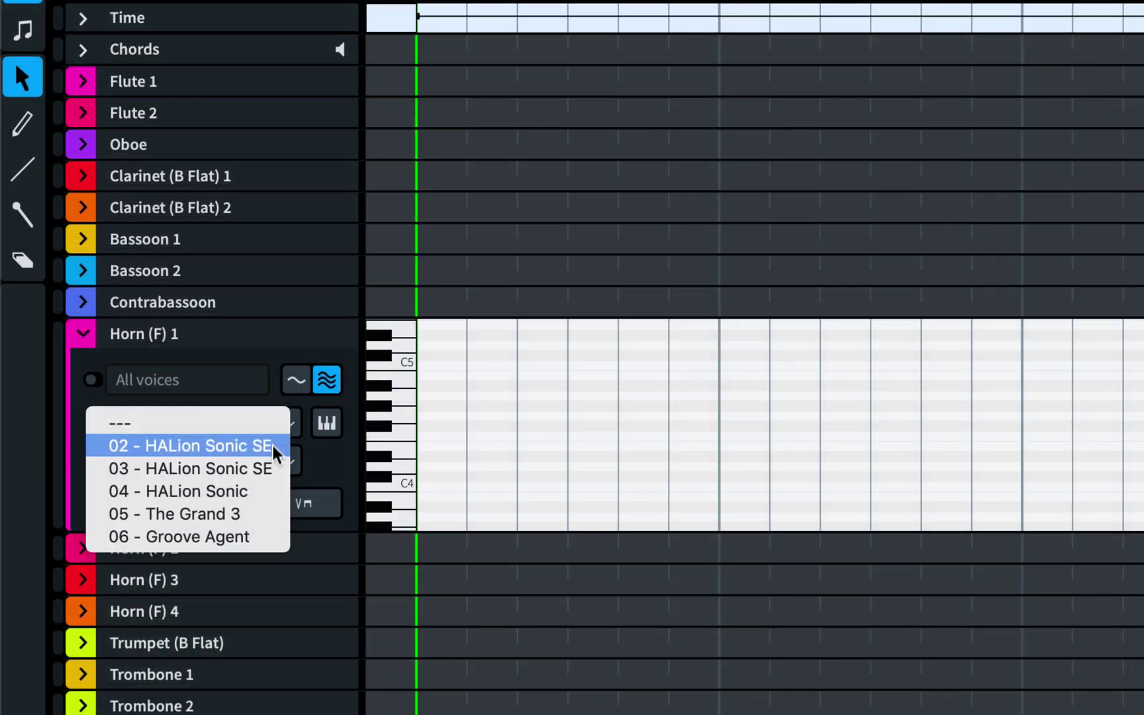
{"action": "left_click", "coordinate": [277, 447]}
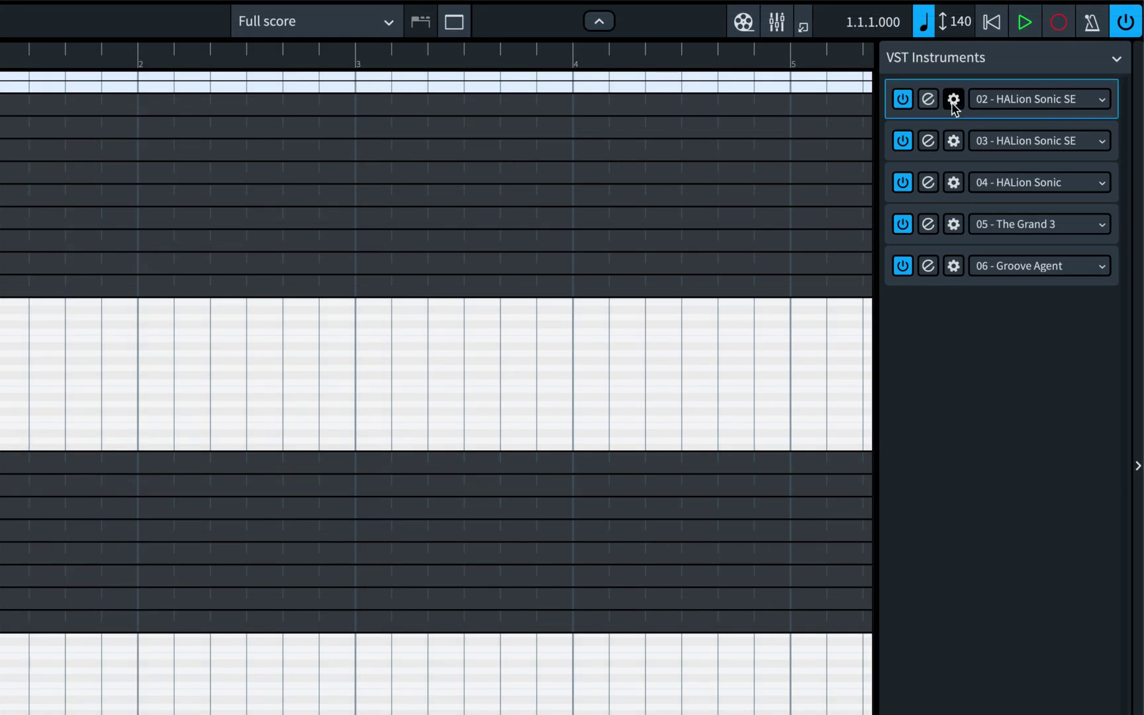
{"action": "left_click", "coordinate": [953, 101]}
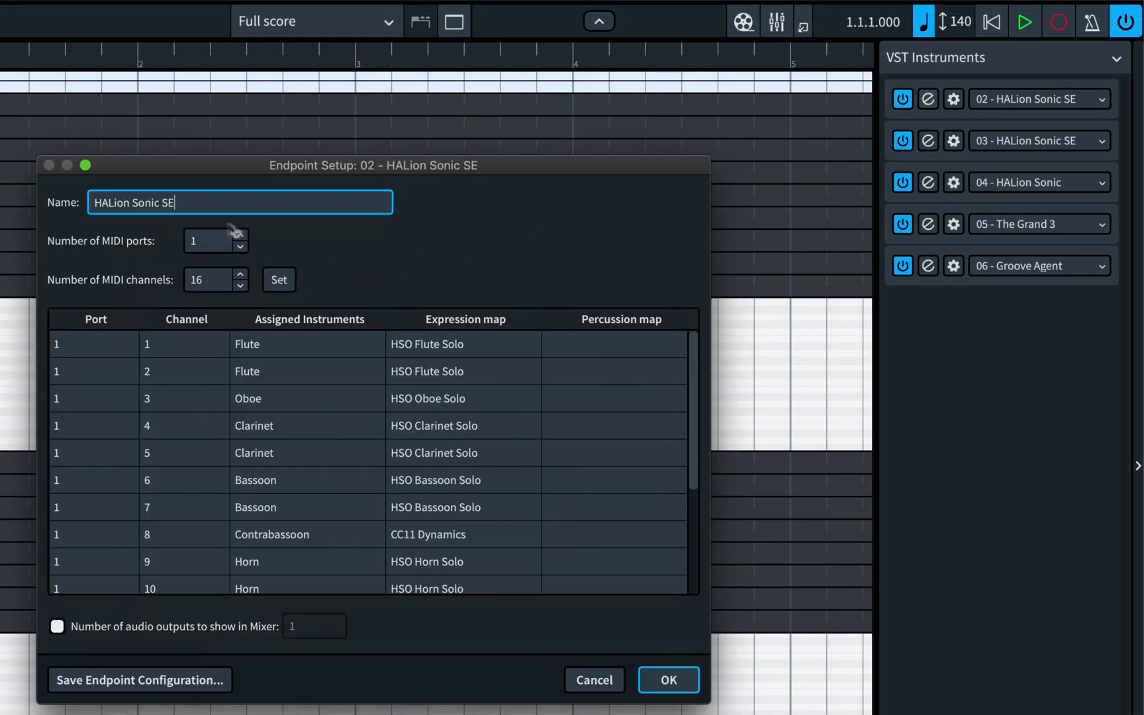
{"action": "left_click_drag", "start_coordinate": [177, 203], "coordinate": [61, 199]}
{"action": "type", "text": "Orch Wind + Brass"}
{"action": "key", "text": "Return"}
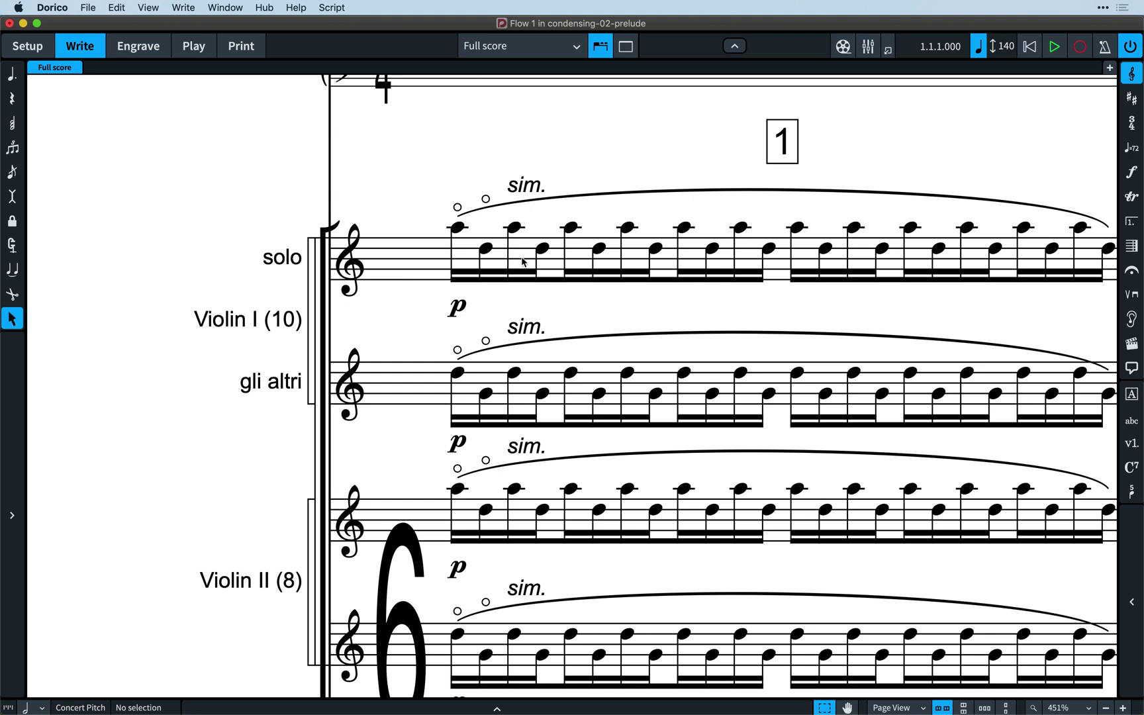
Select bar 1 of the solo and gli altri staves, then Violin I's voices in bars 104–105.
{"action": "left_click", "coordinate": [523, 261]}
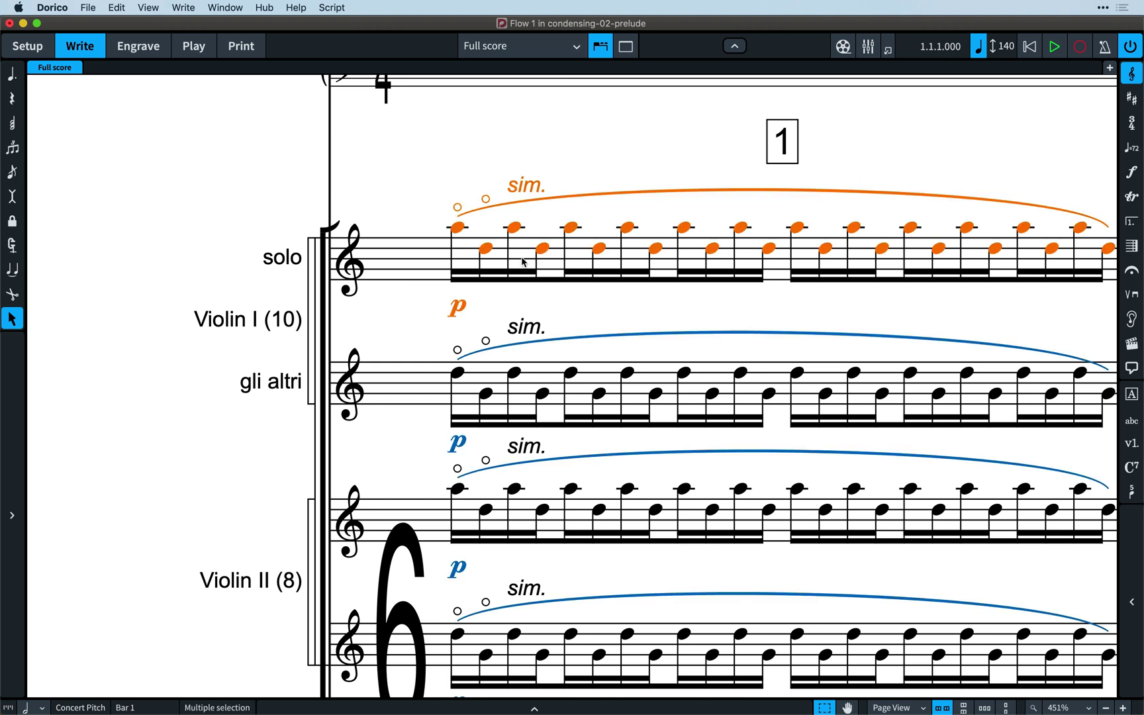
{"action": "left_click", "coordinate": [554, 376]}
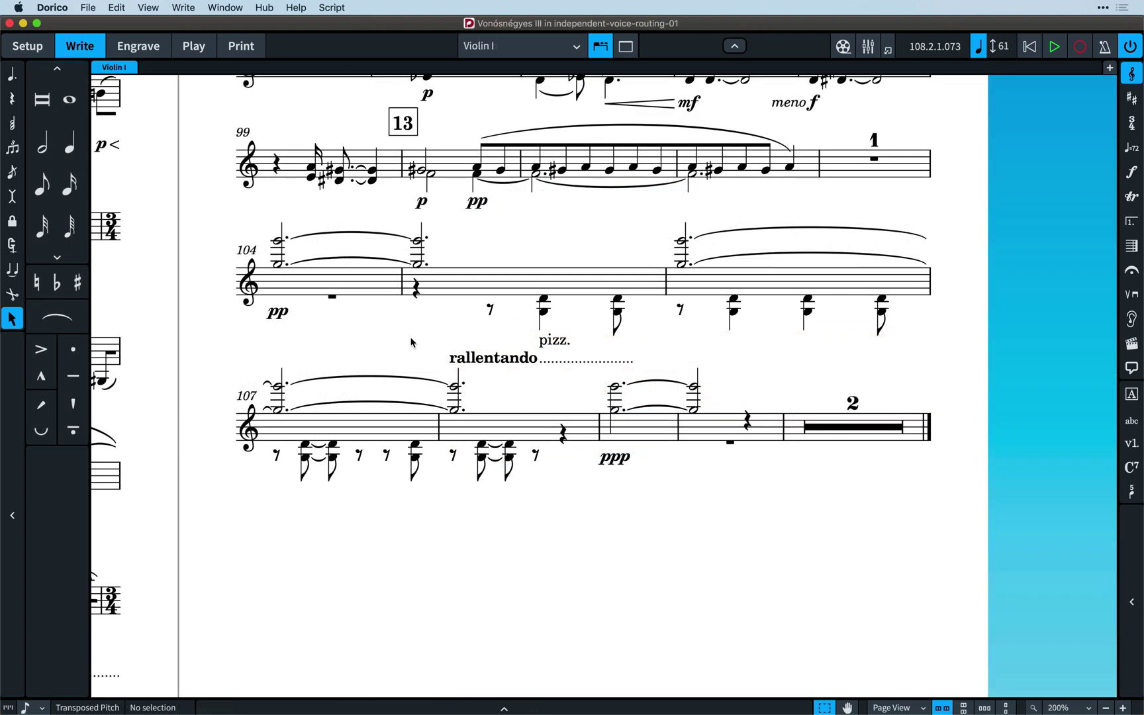
{"action": "scroll", "coordinate": [411, 342], "scroll_direction": "up", "scroll_amount": 5}
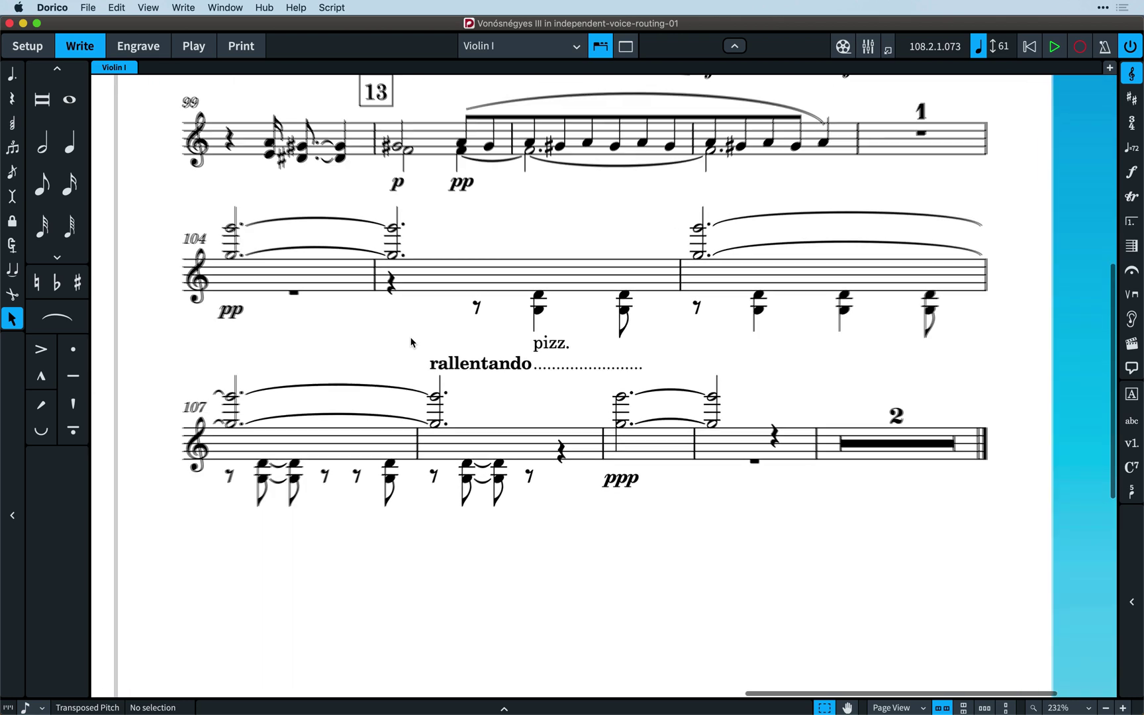
{"action": "left_click", "coordinate": [292, 267]}
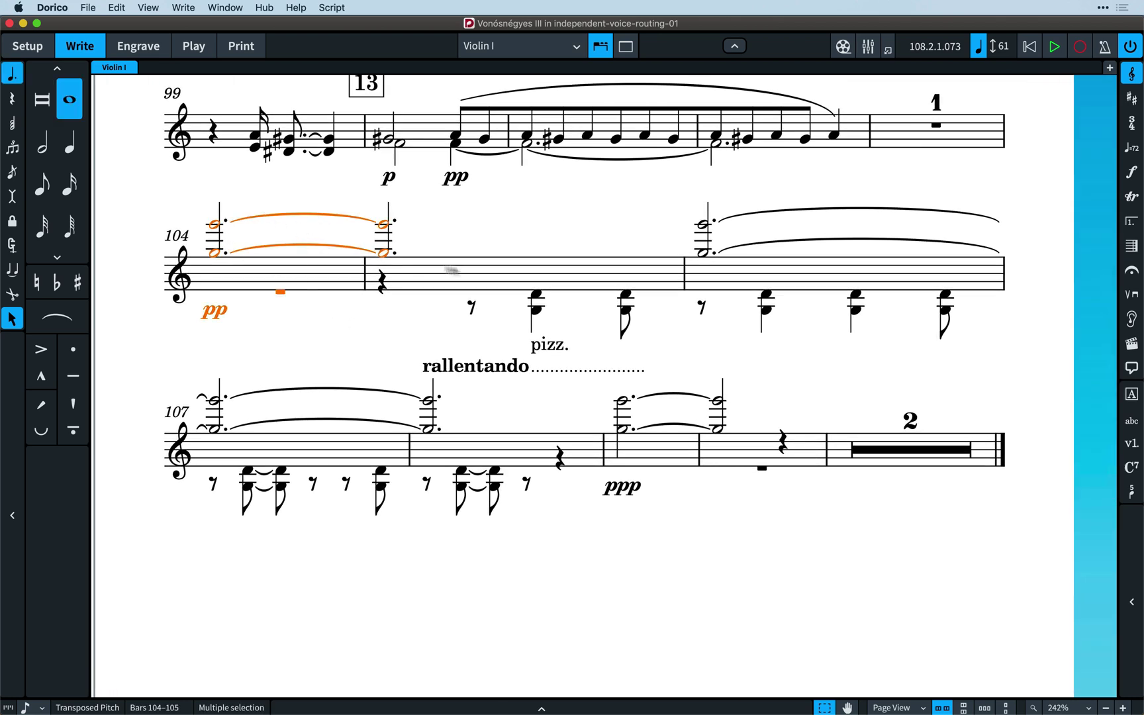
{"action": "left_click", "coordinate": [576, 284]}
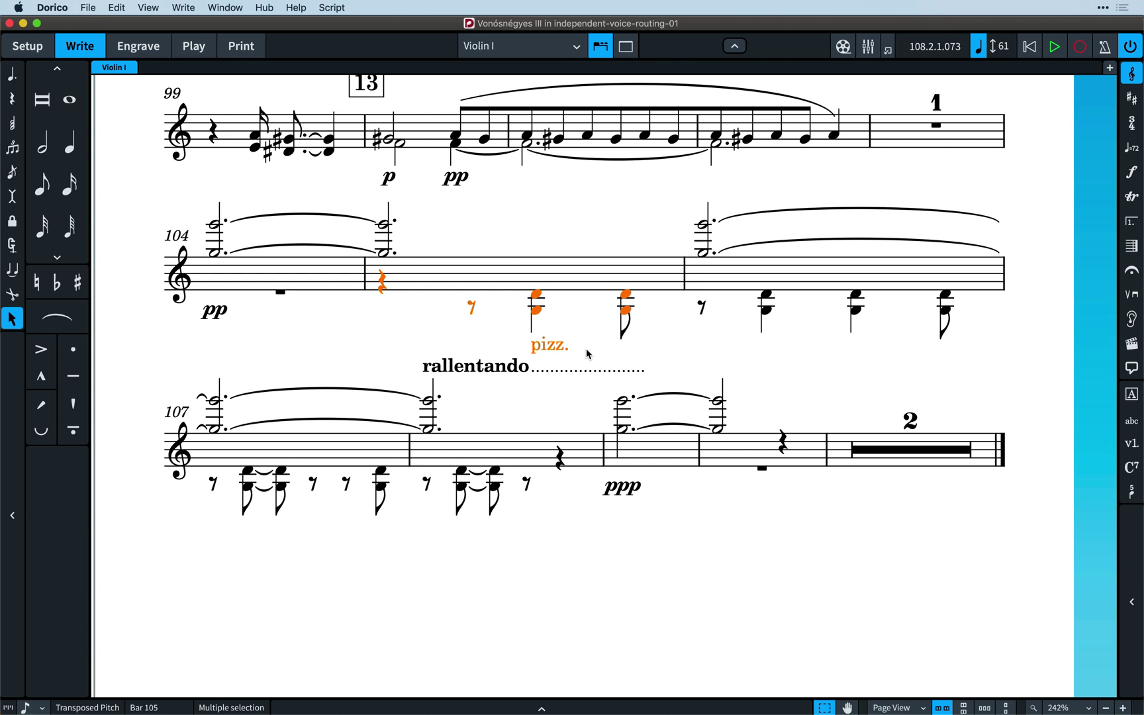
{"action": "left_click", "coordinate": [358, 338]}
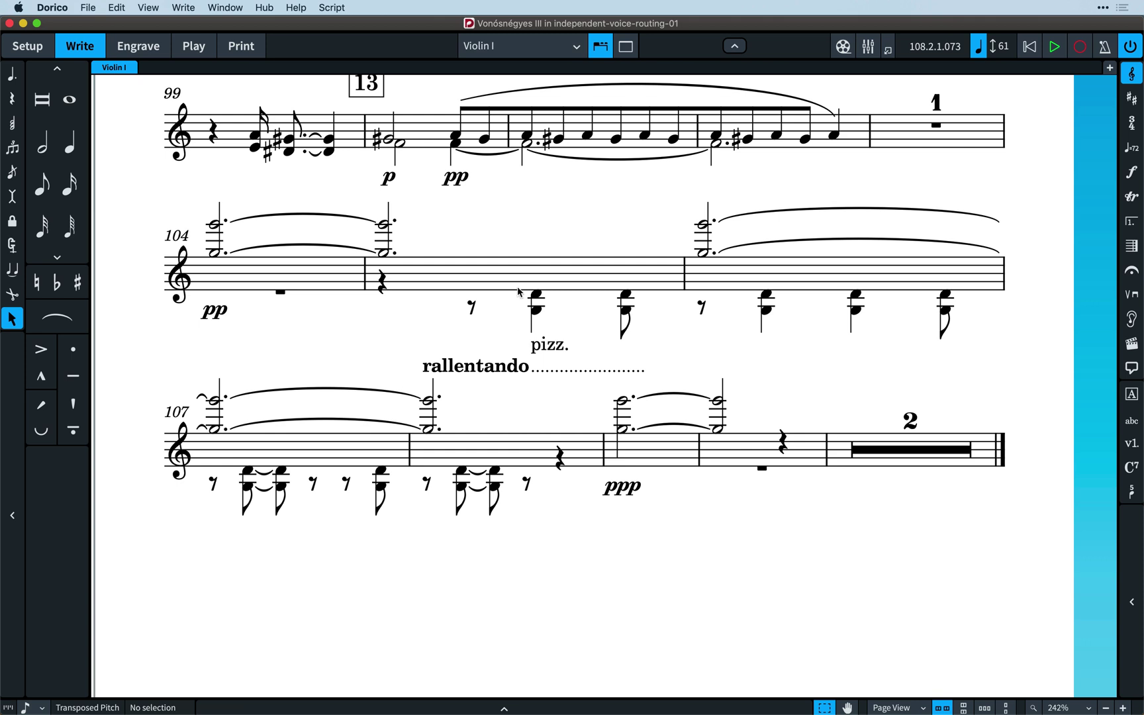
In Play mode, expand the Violin I track and enable independent voice playback.
{"action": "left_click", "coordinate": [193, 47]}
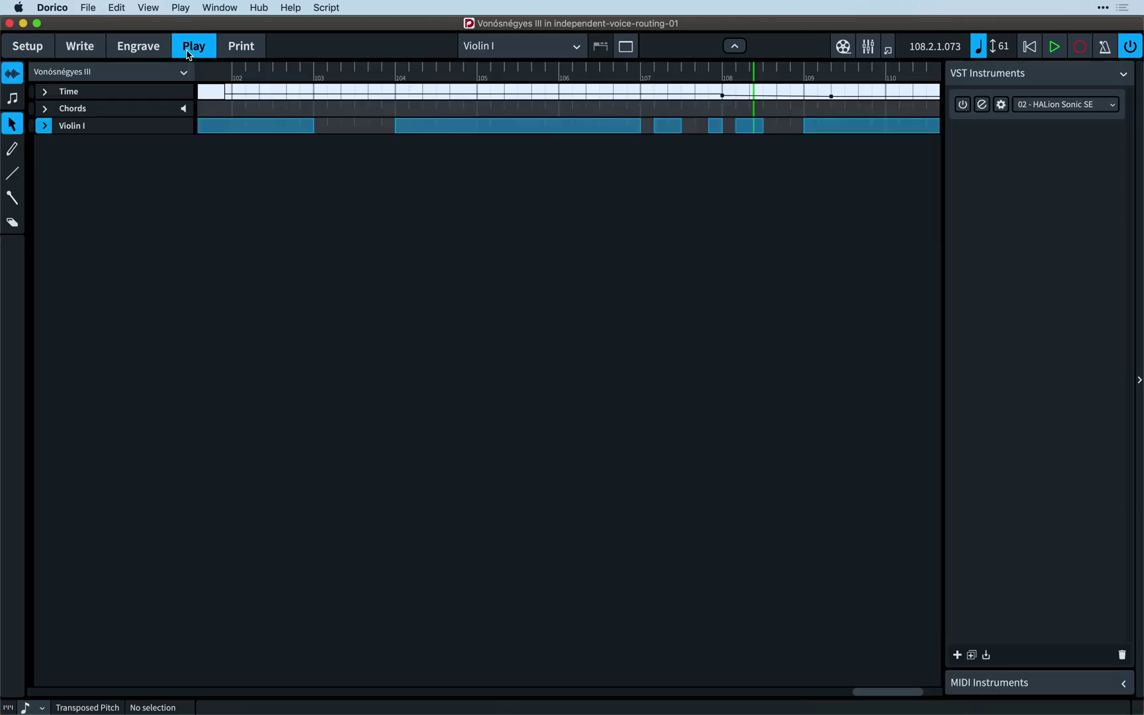
{"action": "left_click", "coordinate": [45, 125]}
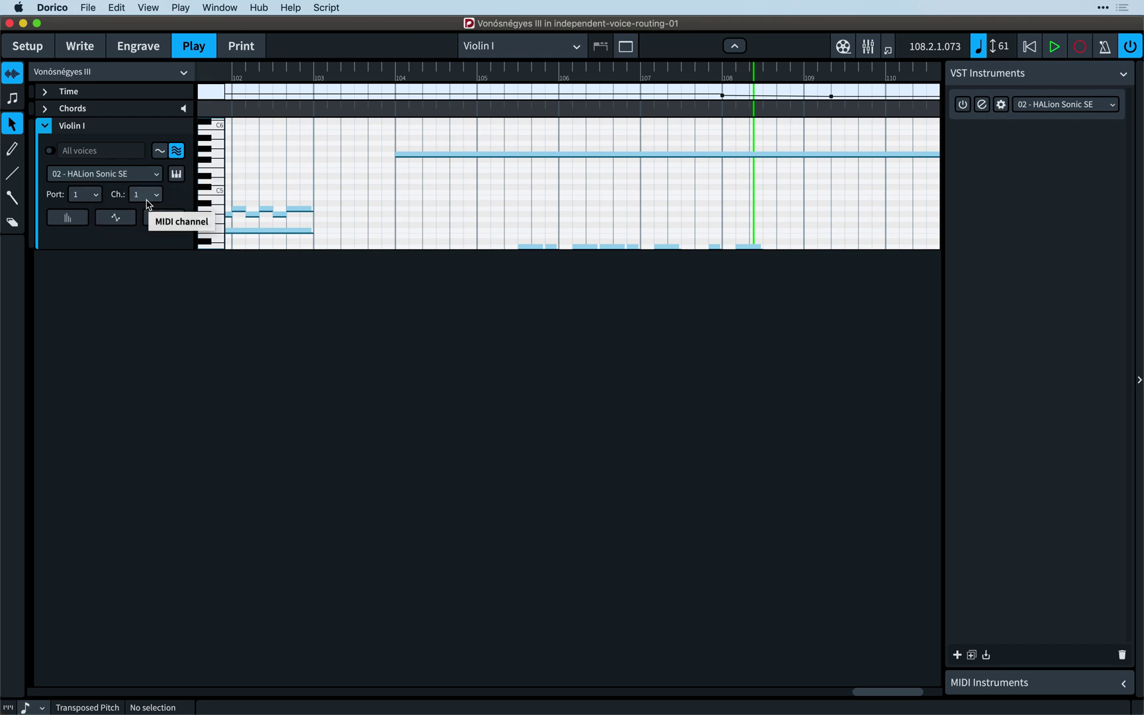
{"action": "left_click", "coordinate": [982, 104]}
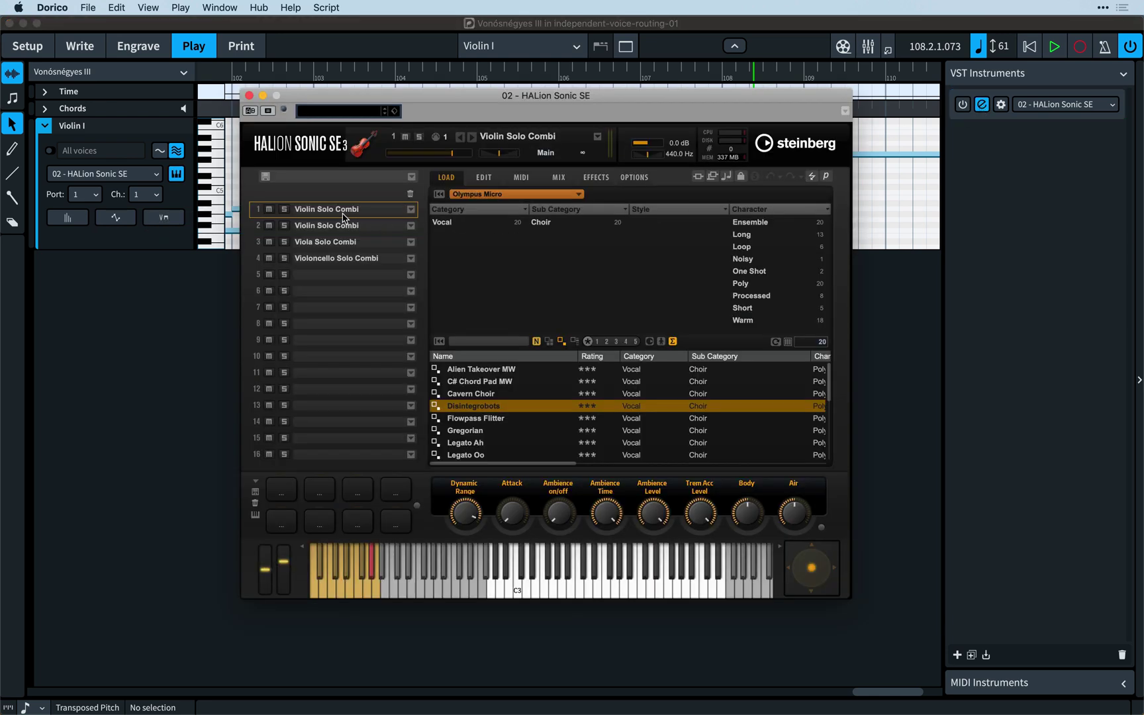
{"action": "left_click", "coordinate": [254, 98]}
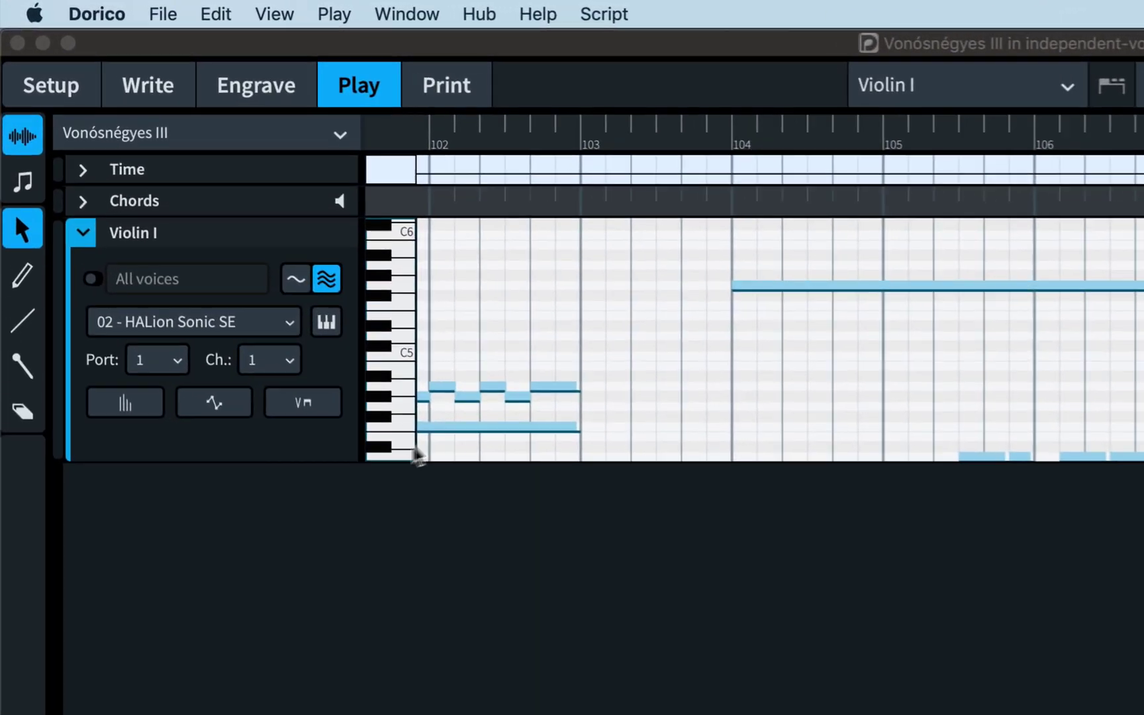
{"action": "left_click", "coordinate": [92, 278]}
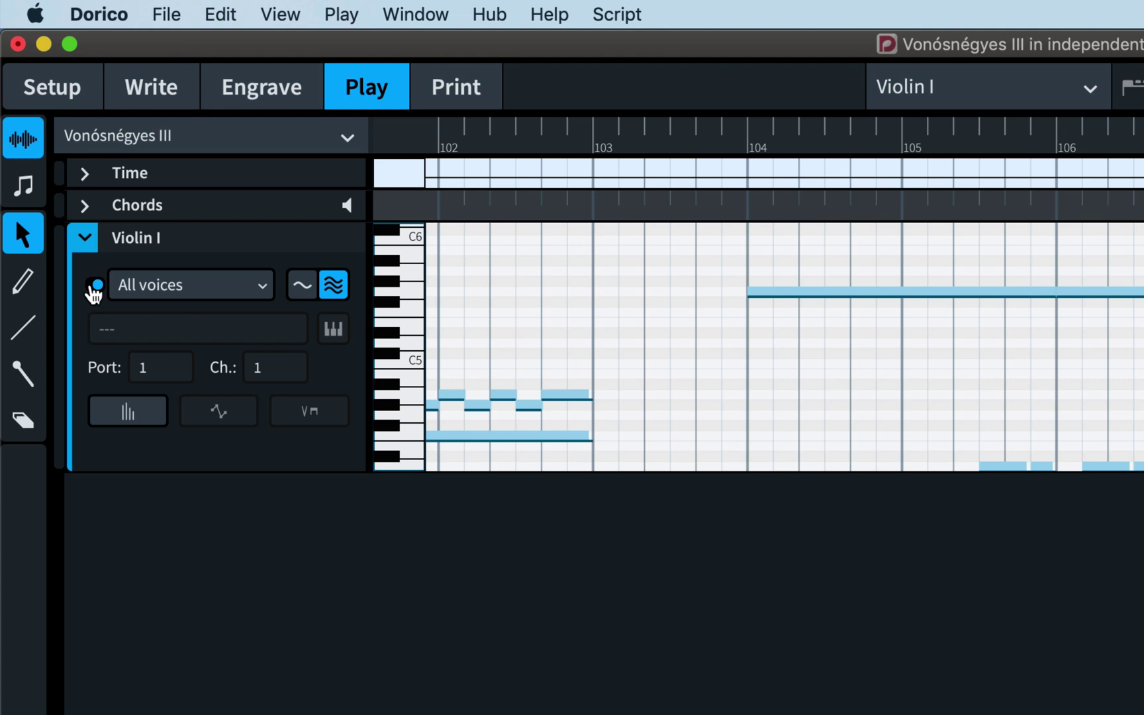
{"action": "left_click", "coordinate": [257, 289]}
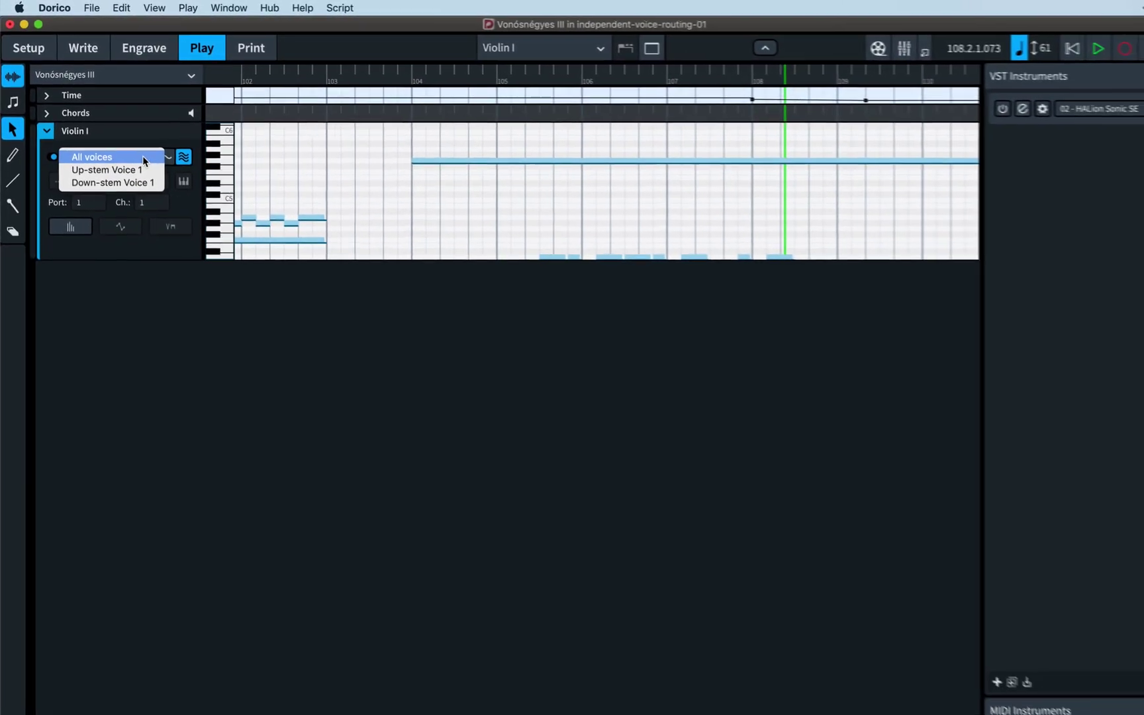
Show Violin I's Up-stem, then Down-stem Voice 1 routing on channel 7, and open HALion Sonic SE.
{"action": "left_click", "coordinate": [145, 165]}
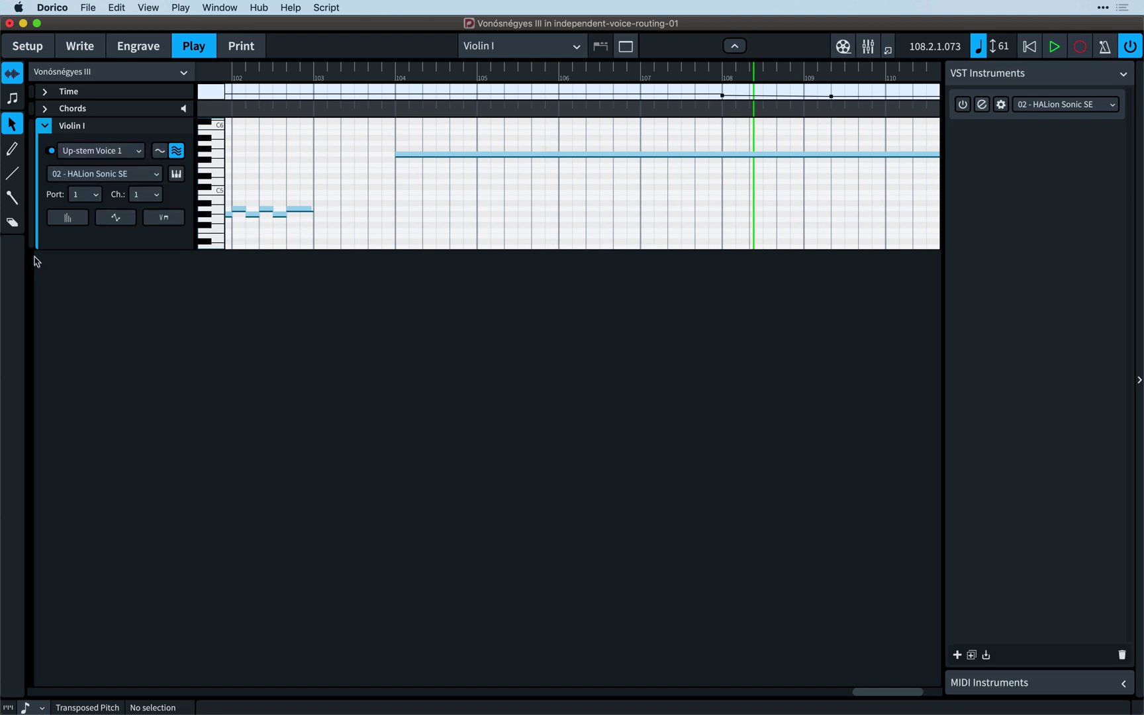
{"action": "left_click_drag", "start_coordinate": [30, 249], "coordinate": [46, 356]}
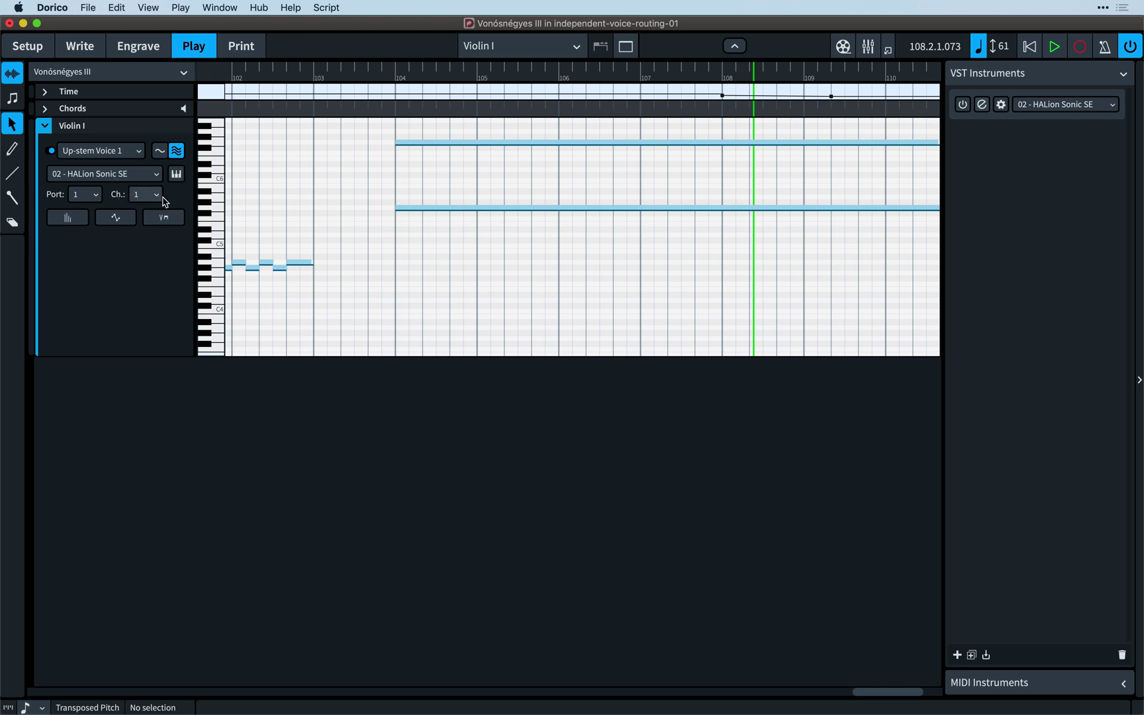
{"action": "left_click", "coordinate": [136, 151]}
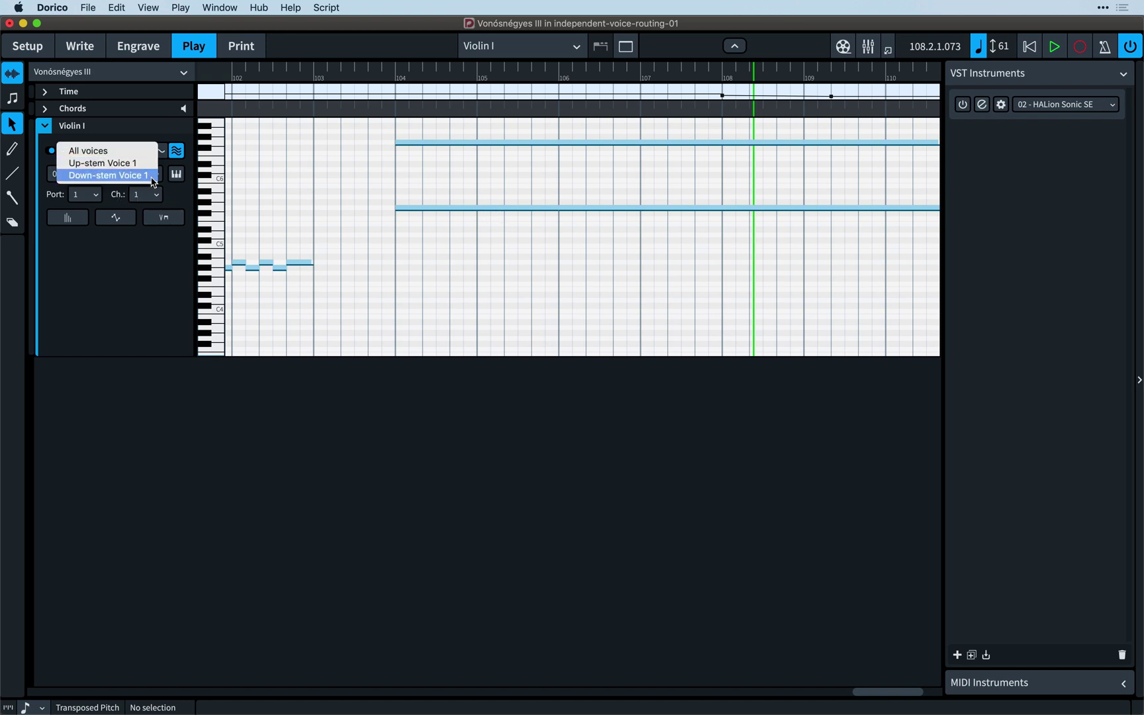
{"action": "left_click", "coordinate": [146, 175]}
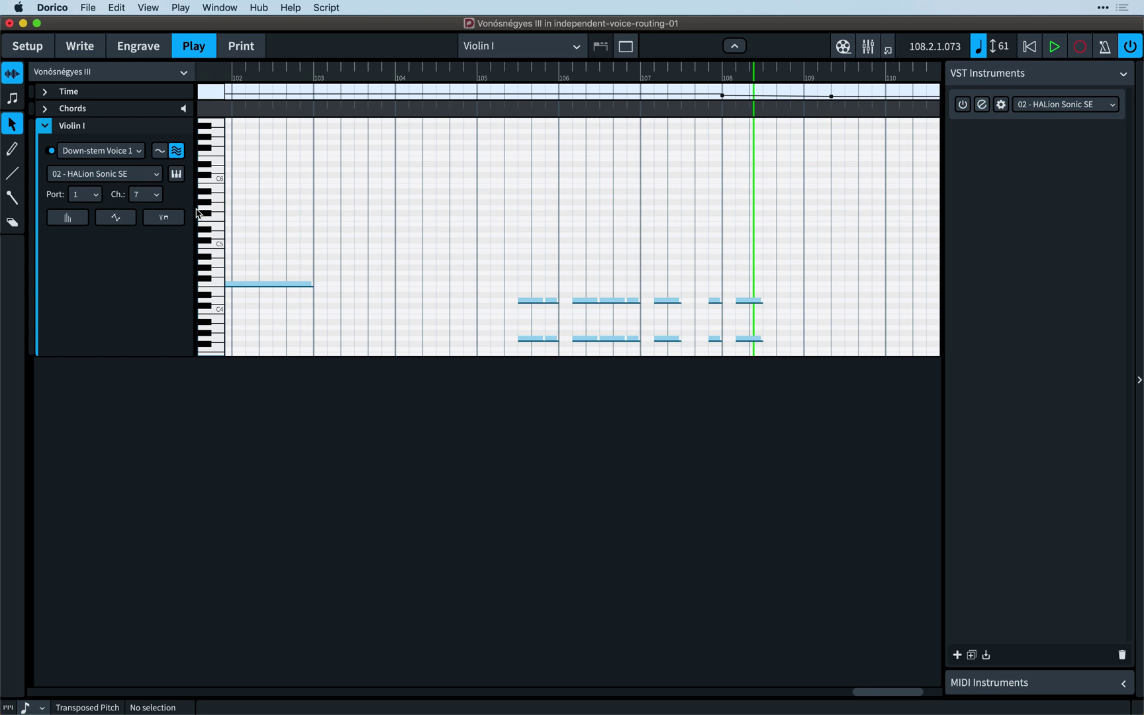
{"action": "left_click", "coordinate": [981, 104]}
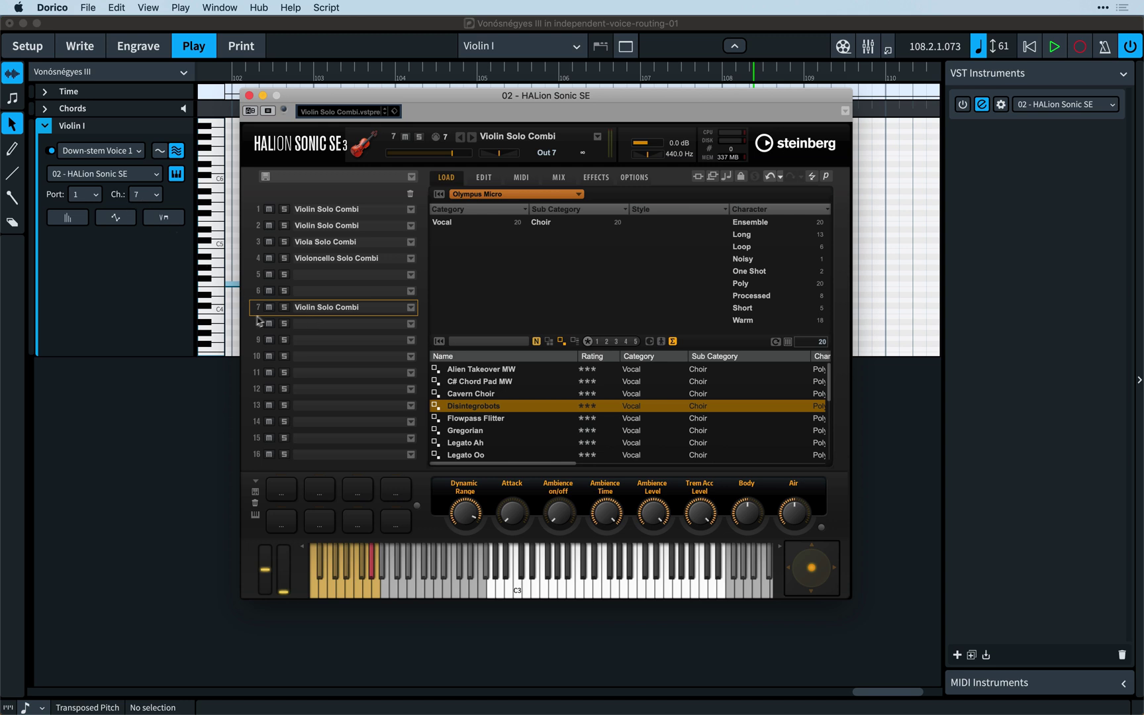
Close HALion, view the down-stem voice's Pizzicato technique, then play Violin I from bar 104.
{"action": "left_click", "coordinate": [249, 96]}
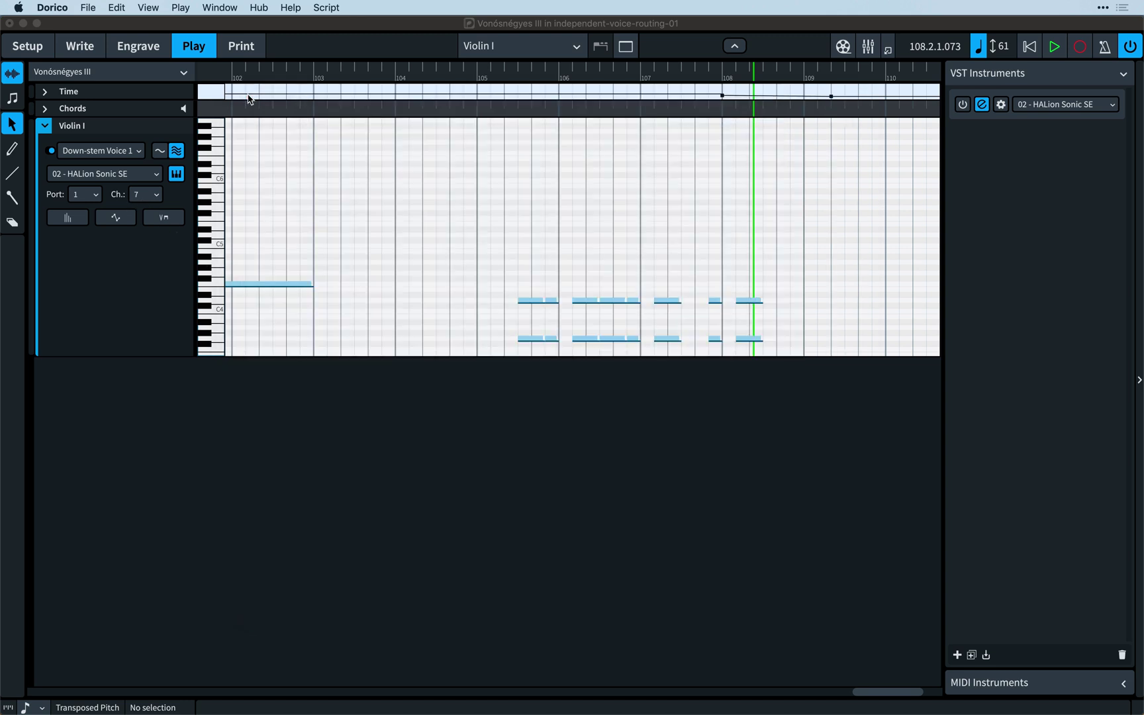
{"action": "left_click", "coordinate": [165, 219]}
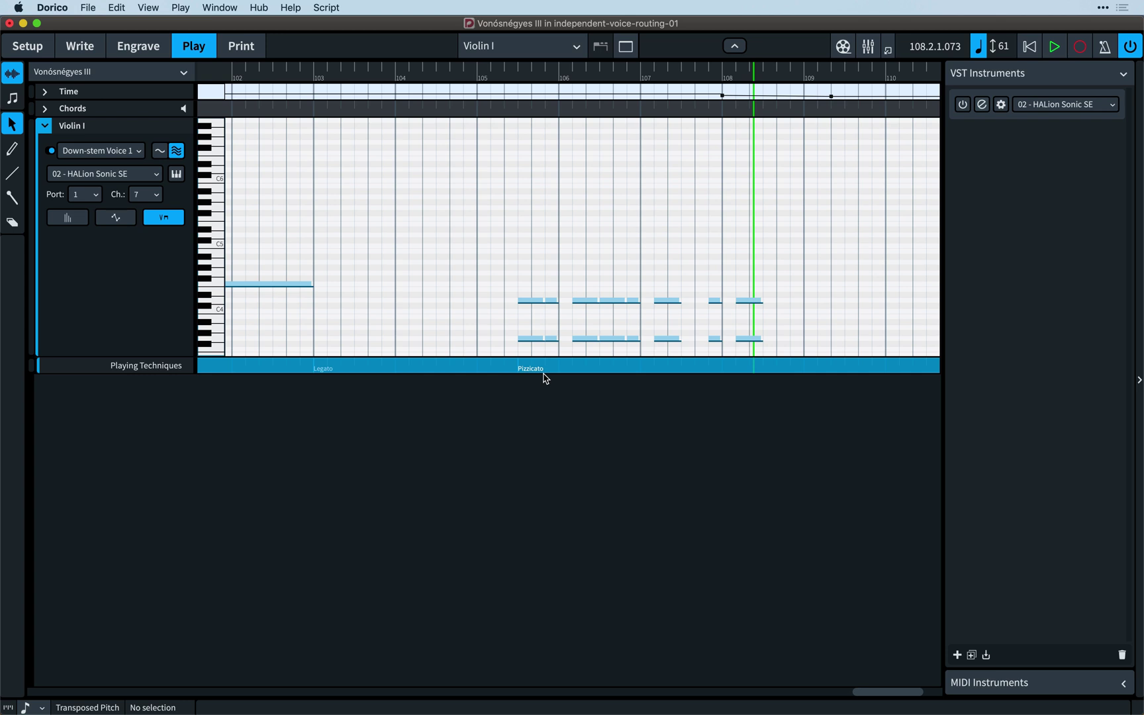
{"action": "key", "text": "super+2"}
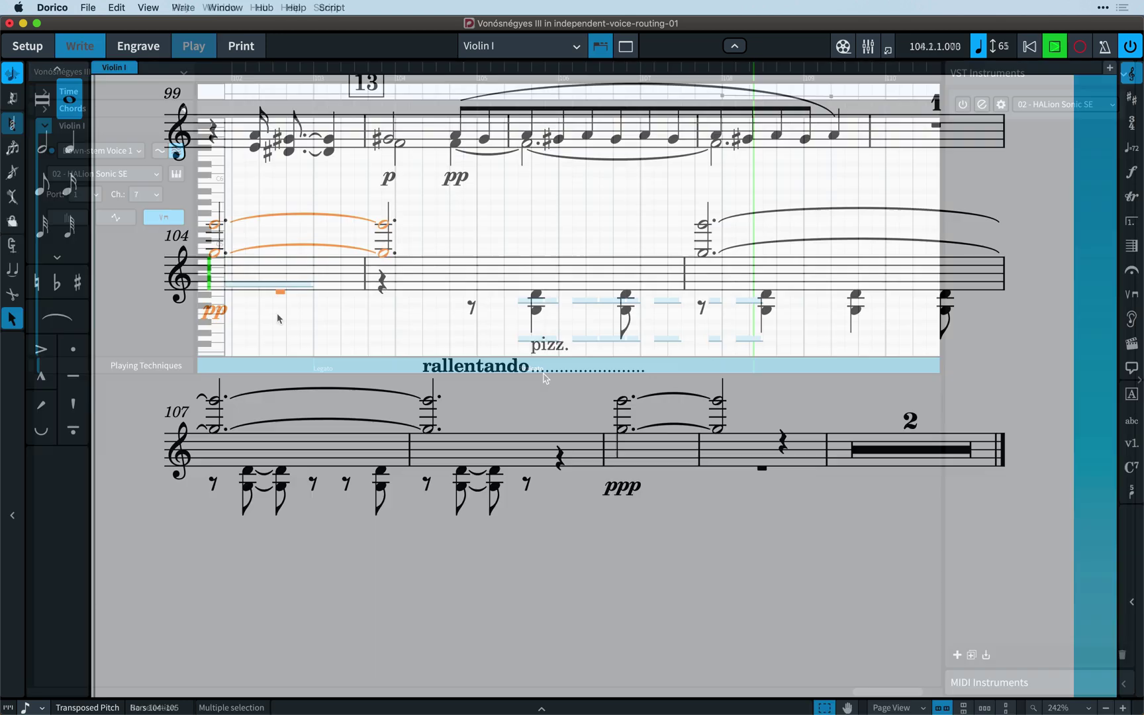
{"action": "key", "text": "space"}
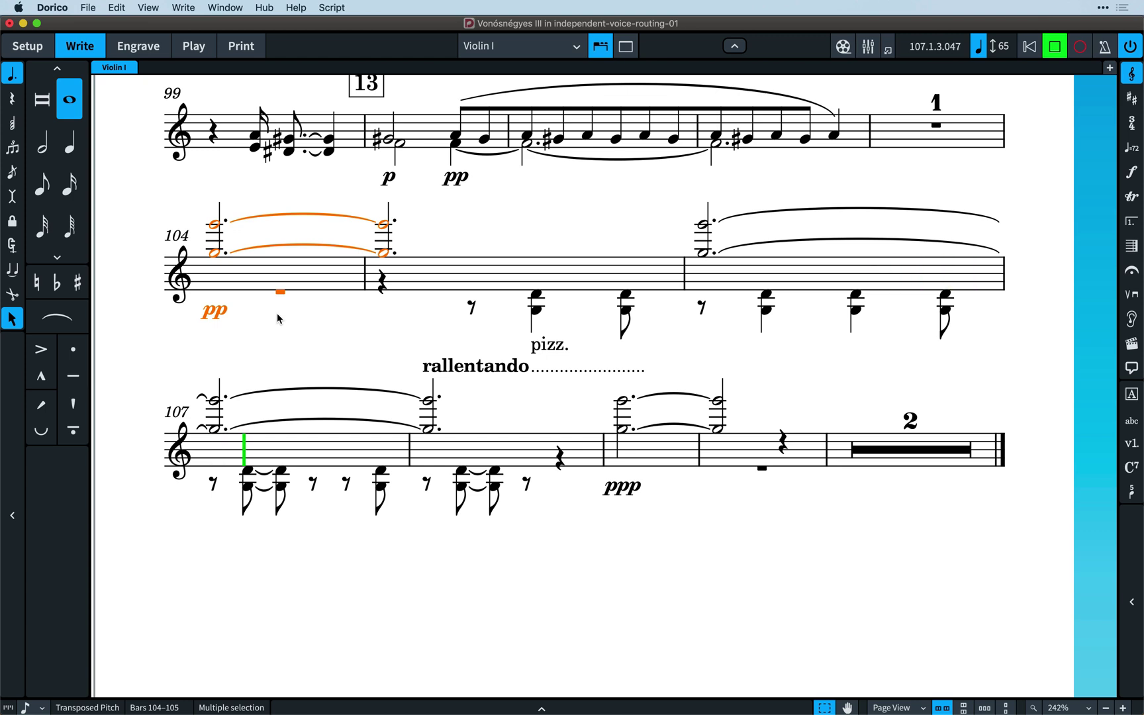
Turn on independent voice playback for the bar 1 divisi Violin and check HALion's Violins I and II combis.
{"action": "key", "text": "space"}
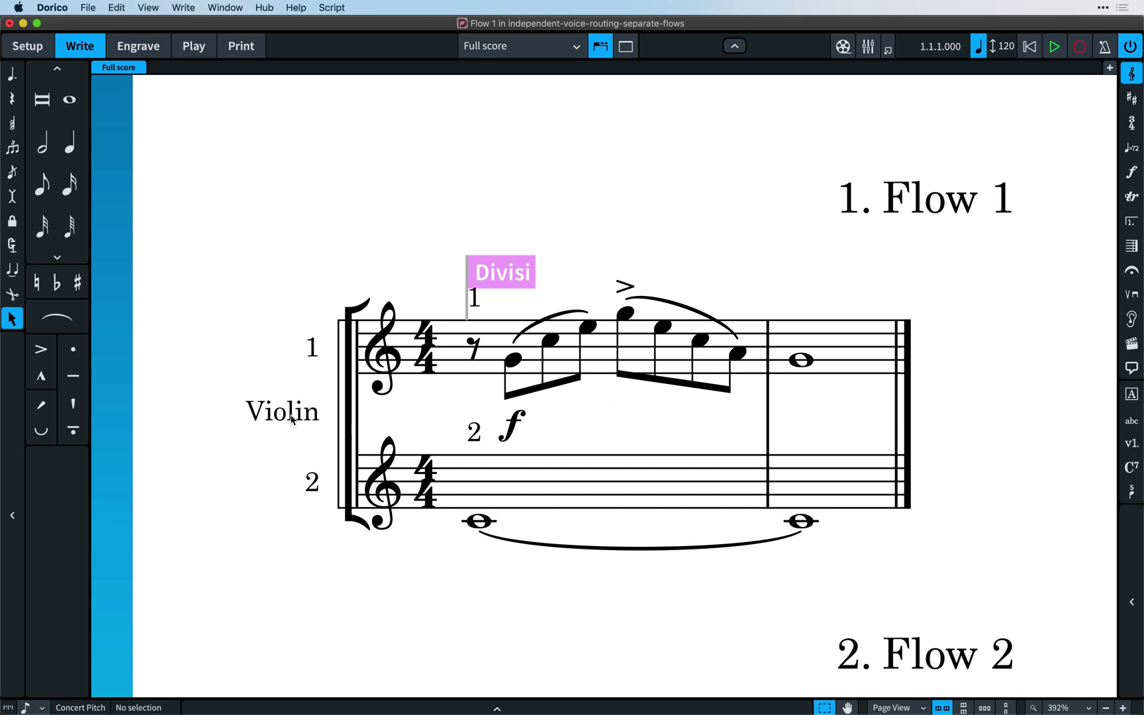
{"action": "left_click", "coordinate": [534, 263]}
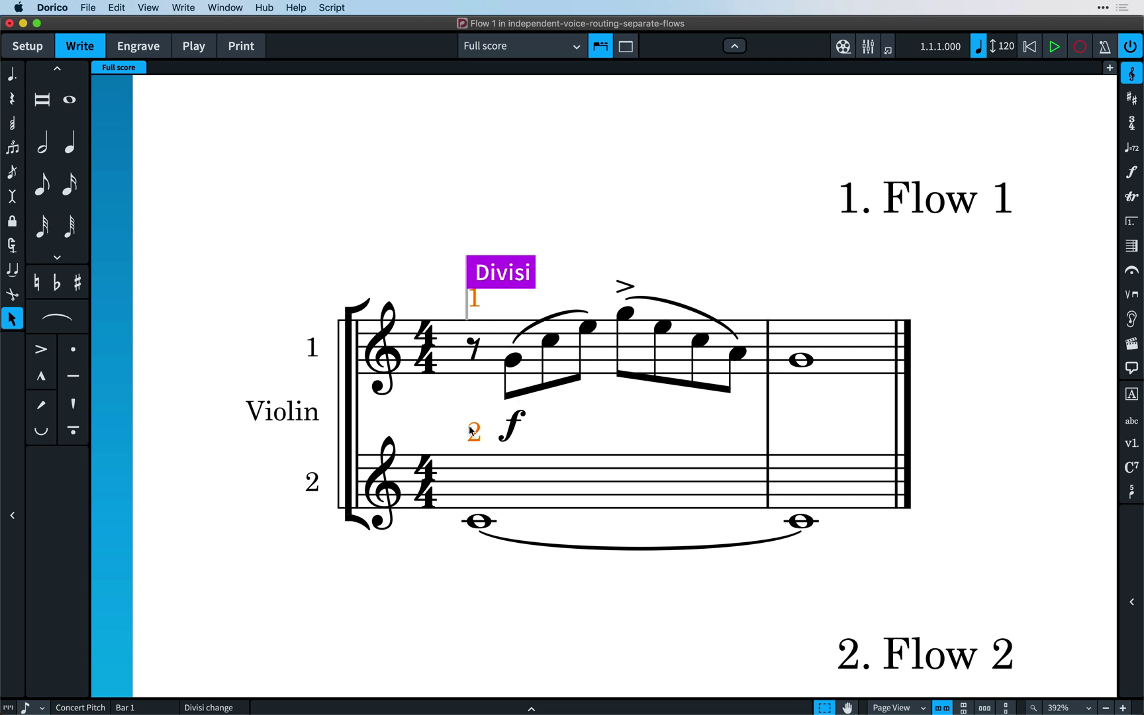
{"action": "left_click", "coordinate": [206, 50]}
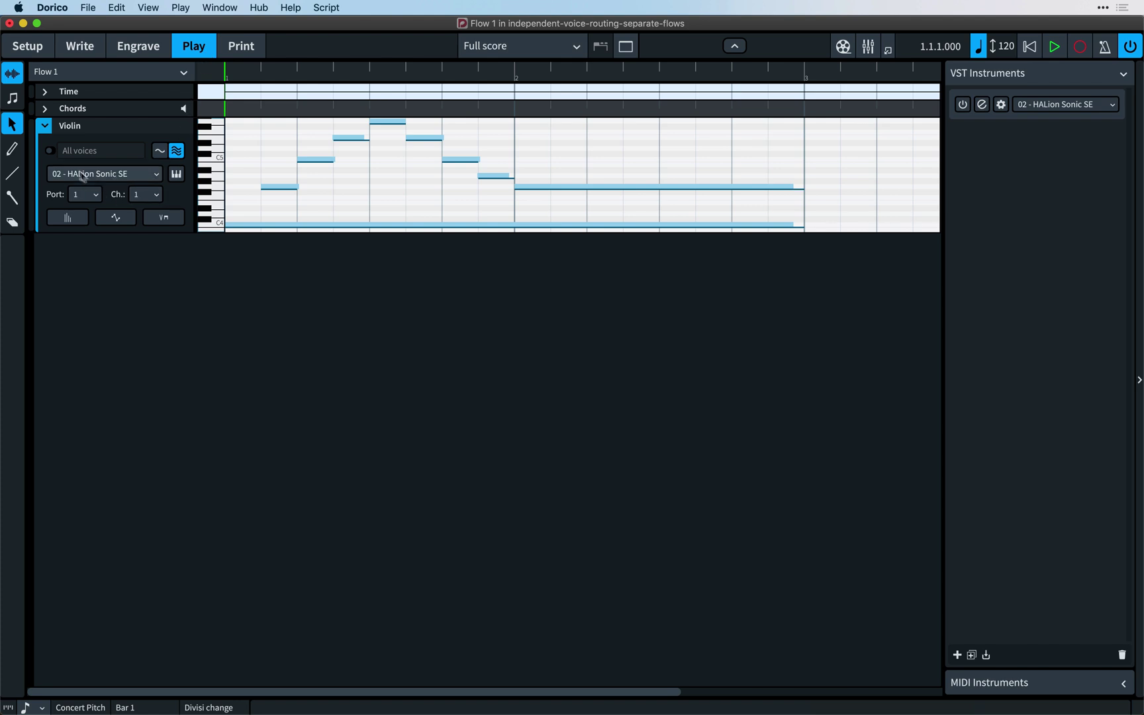
{"action": "left_click", "coordinate": [52, 152]}
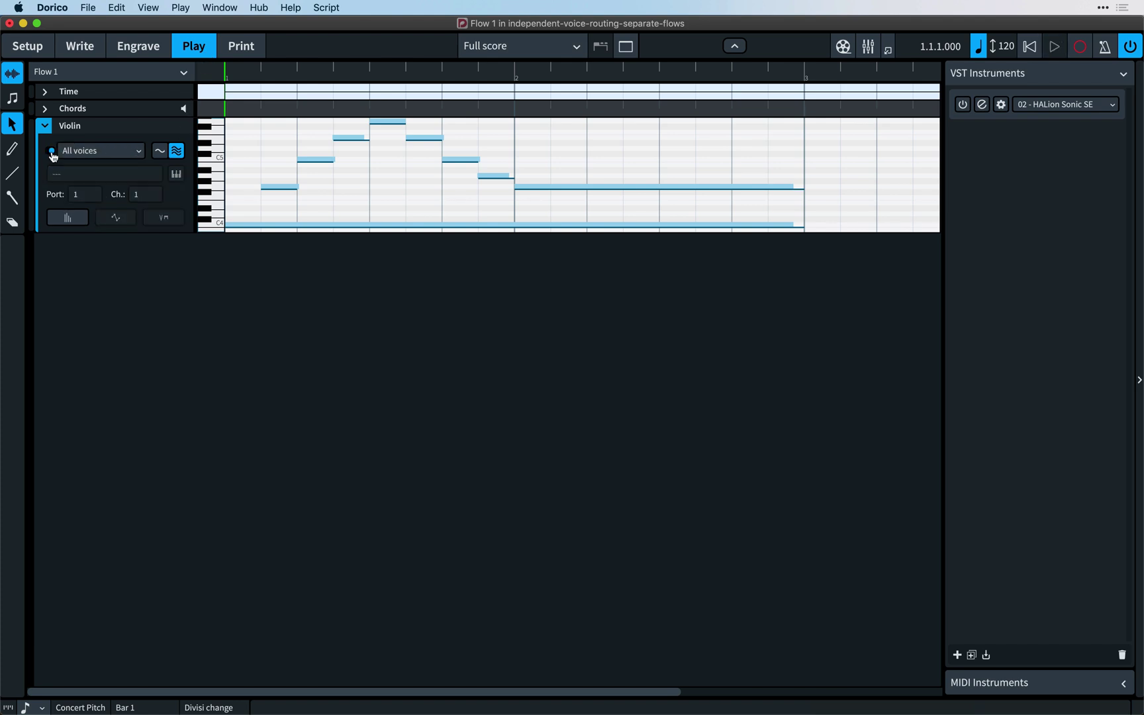
{"action": "left_click", "coordinate": [981, 105]}
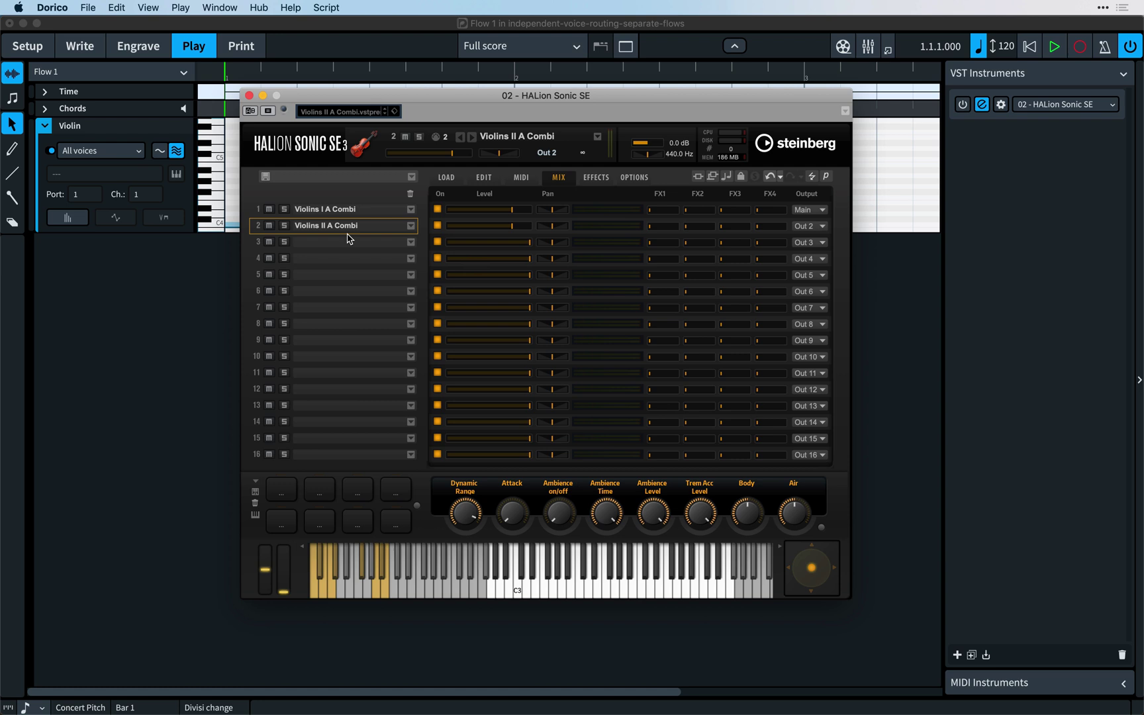
{"action": "left_click", "coordinate": [250, 97]}
Back in Write mode, select the Divisi change in Flow 2.
{"action": "left_click", "coordinate": [85, 50]}
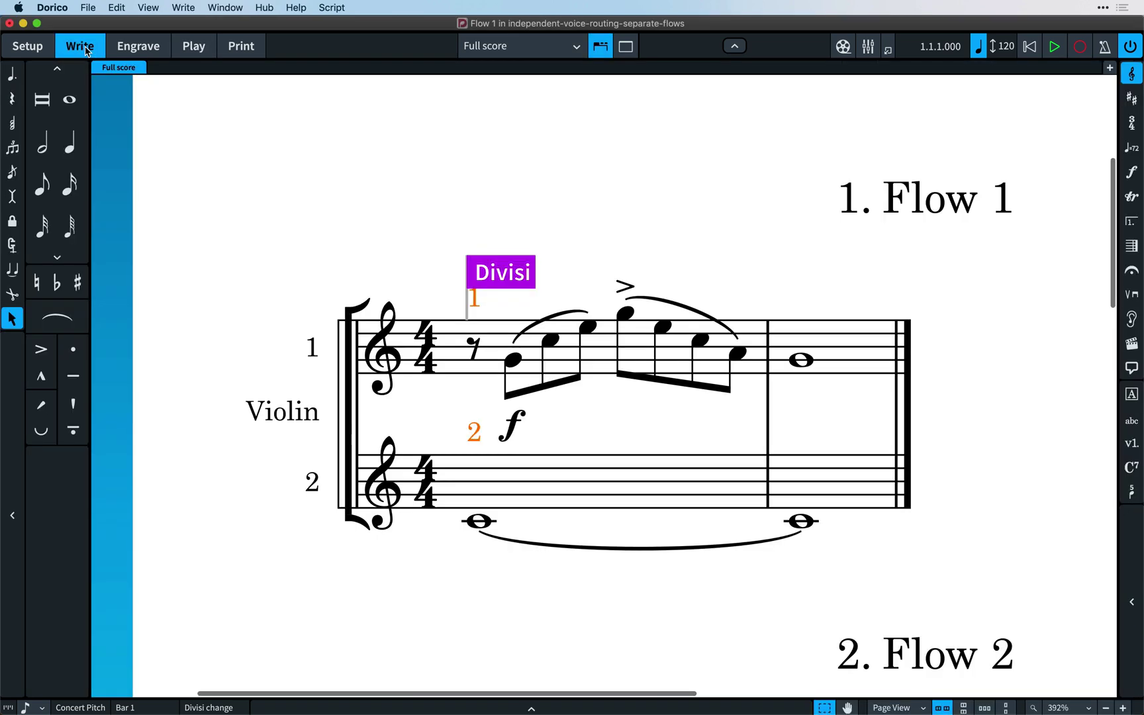
{"action": "scroll", "coordinate": [419, 379], "scroll_direction": "down", "scroll_amount": 5}
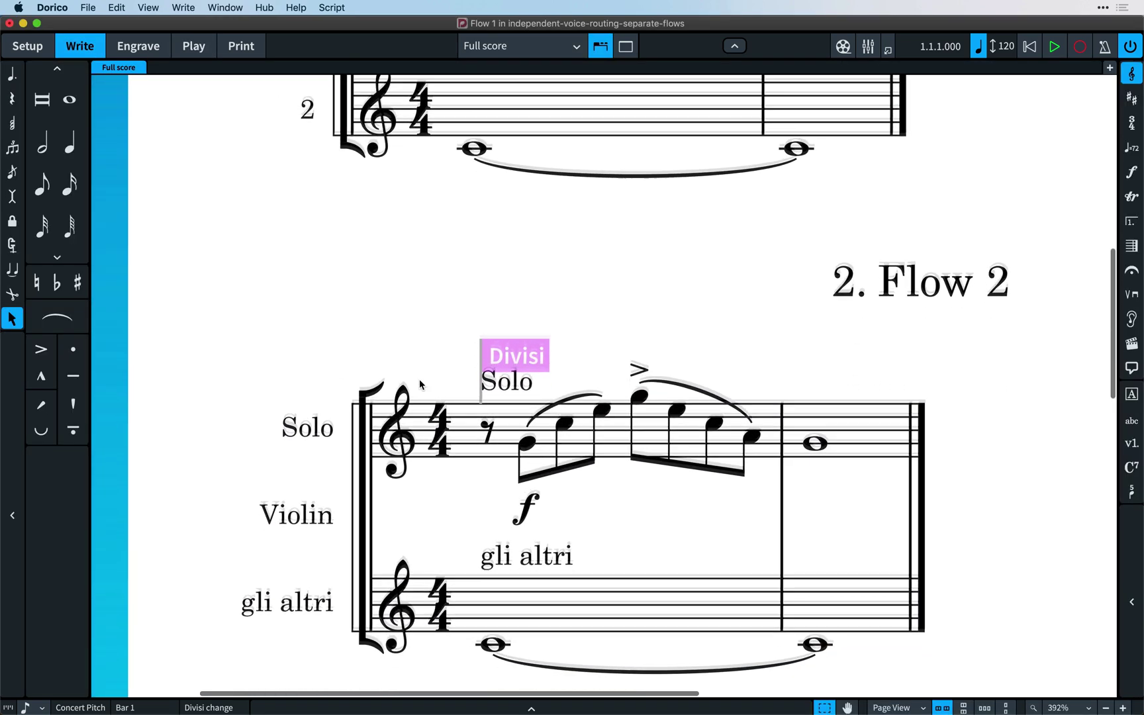
{"action": "scroll", "coordinate": [419, 379], "scroll_direction": "down", "scroll_amount": 2}
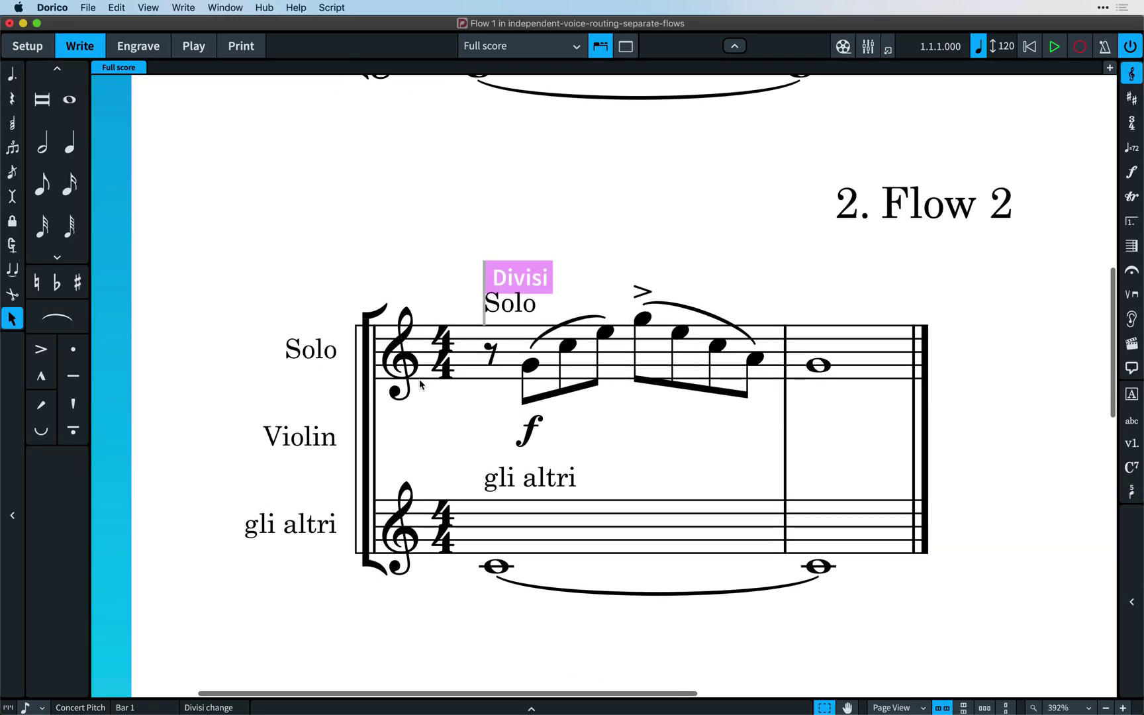
{"action": "left_click", "coordinate": [543, 269]}
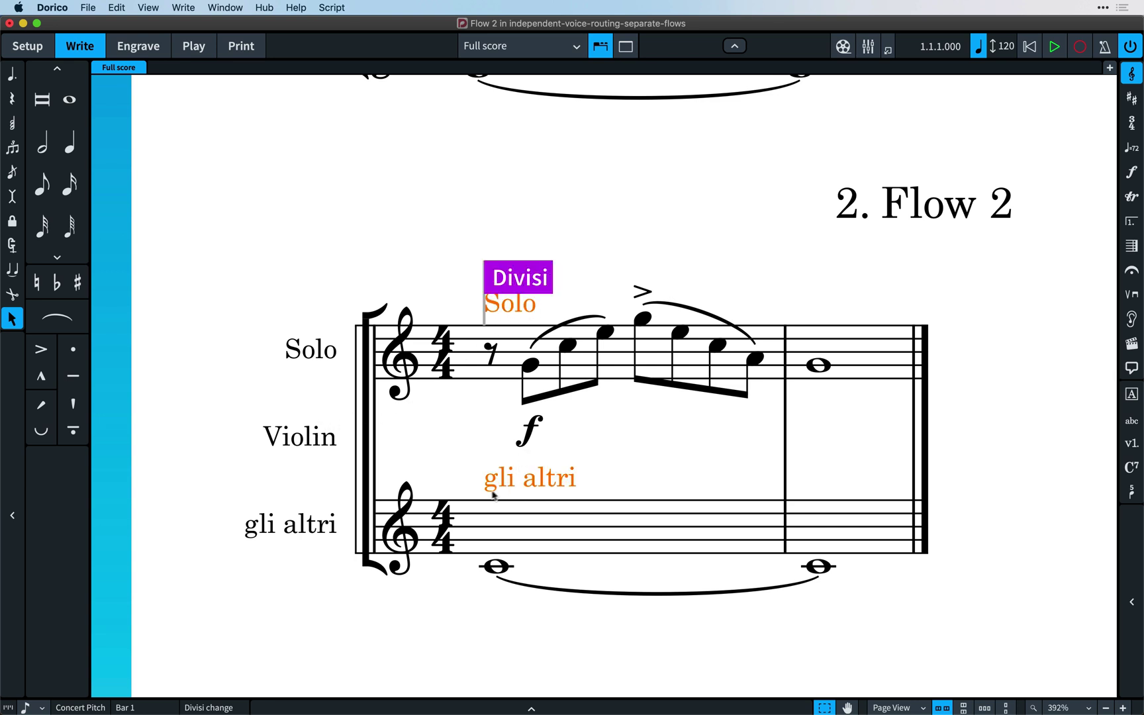
Show Flow 2 in the Play-mode piano roll and set the Violin's routing for this flow only.
{"action": "left_click", "coordinate": [212, 52]}
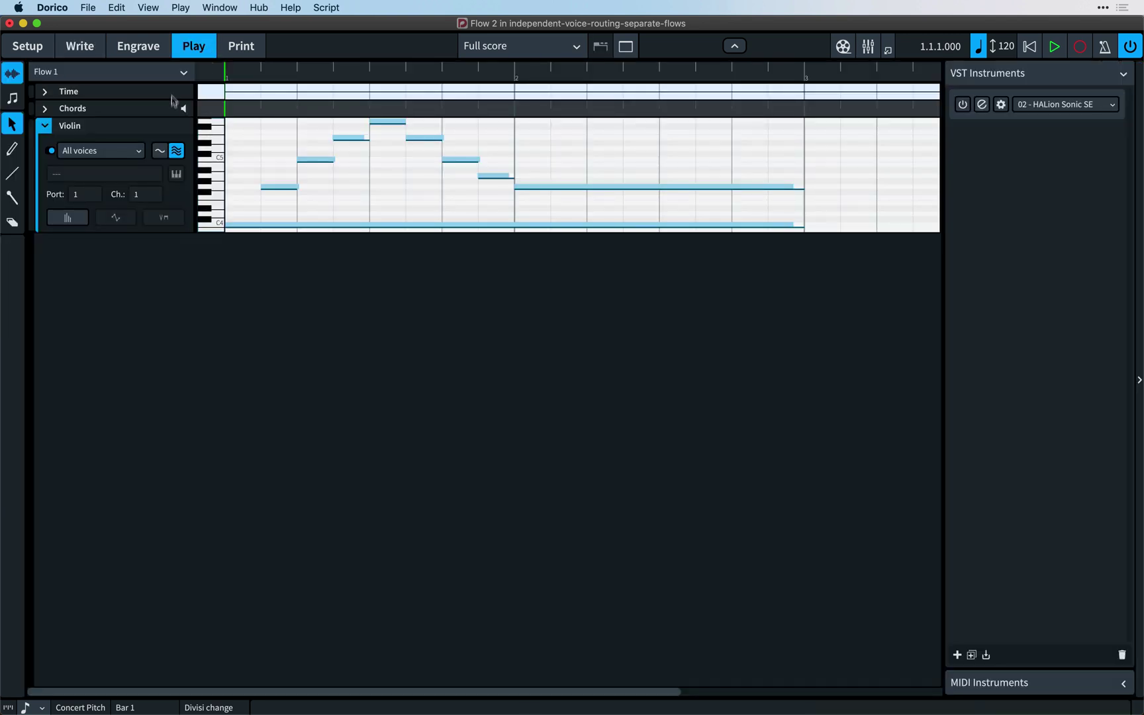
{"action": "left_click", "coordinate": [178, 72]}
{"action": "left_click", "coordinate": [60, 104]}
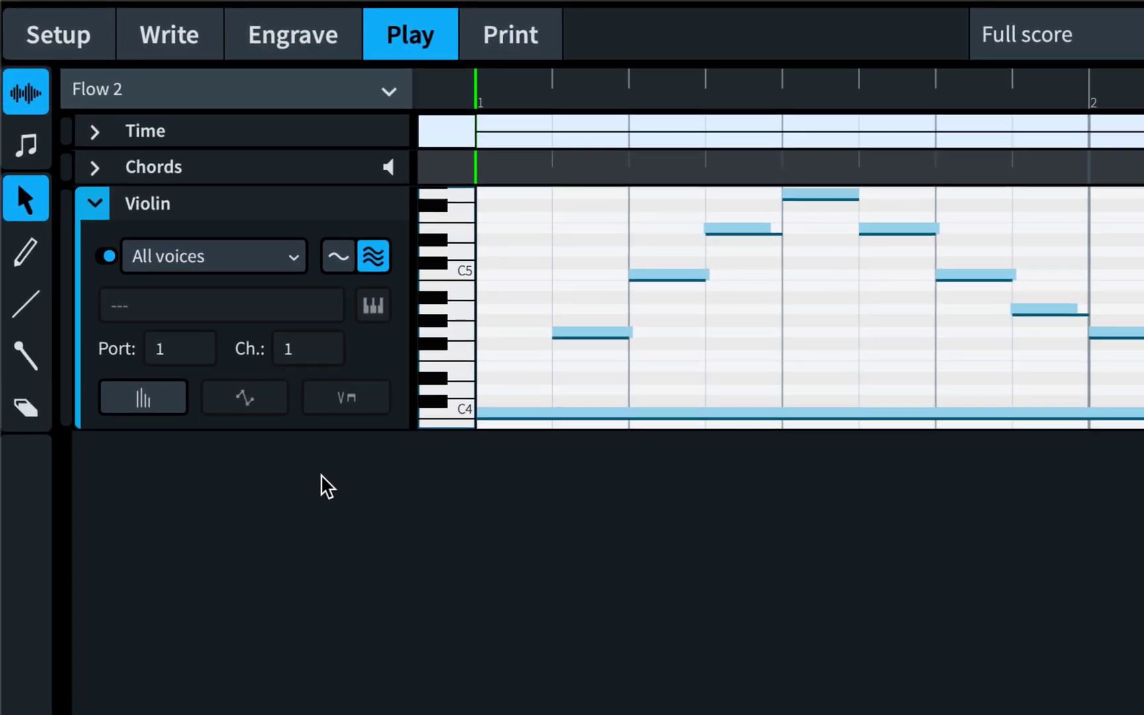
{"action": "left_click", "coordinate": [338, 255]}
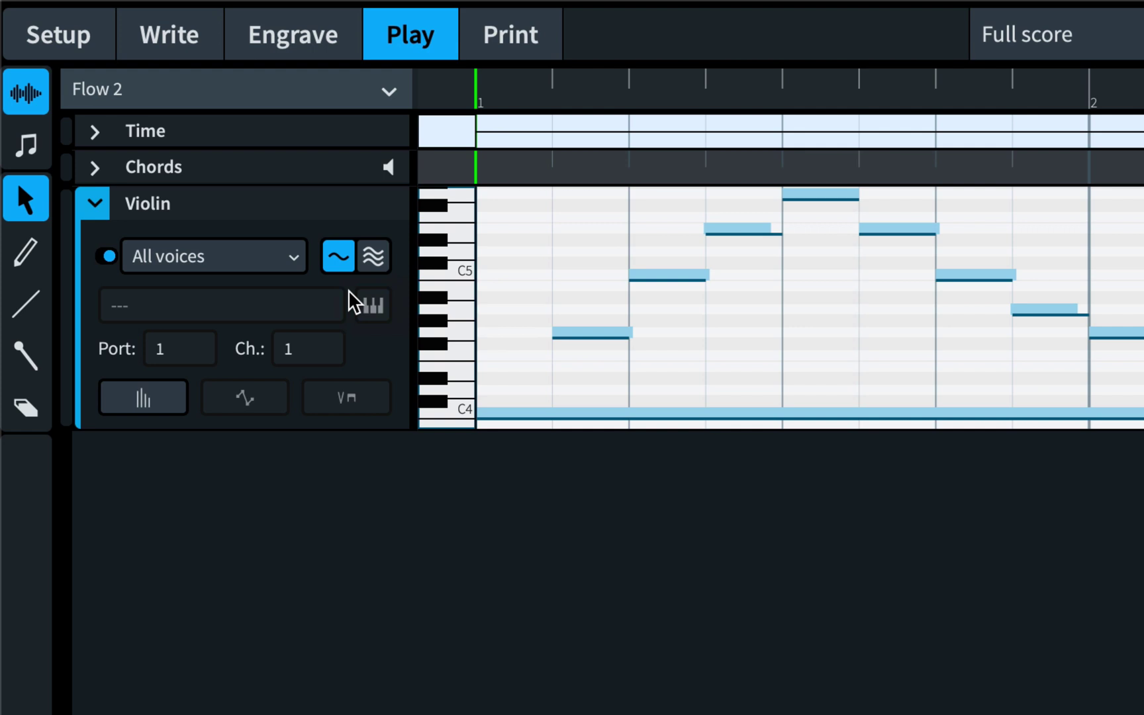
Select Up-stem Voice 2 in the Violin's voice routing list.
{"action": "left_click", "coordinate": [294, 257]}
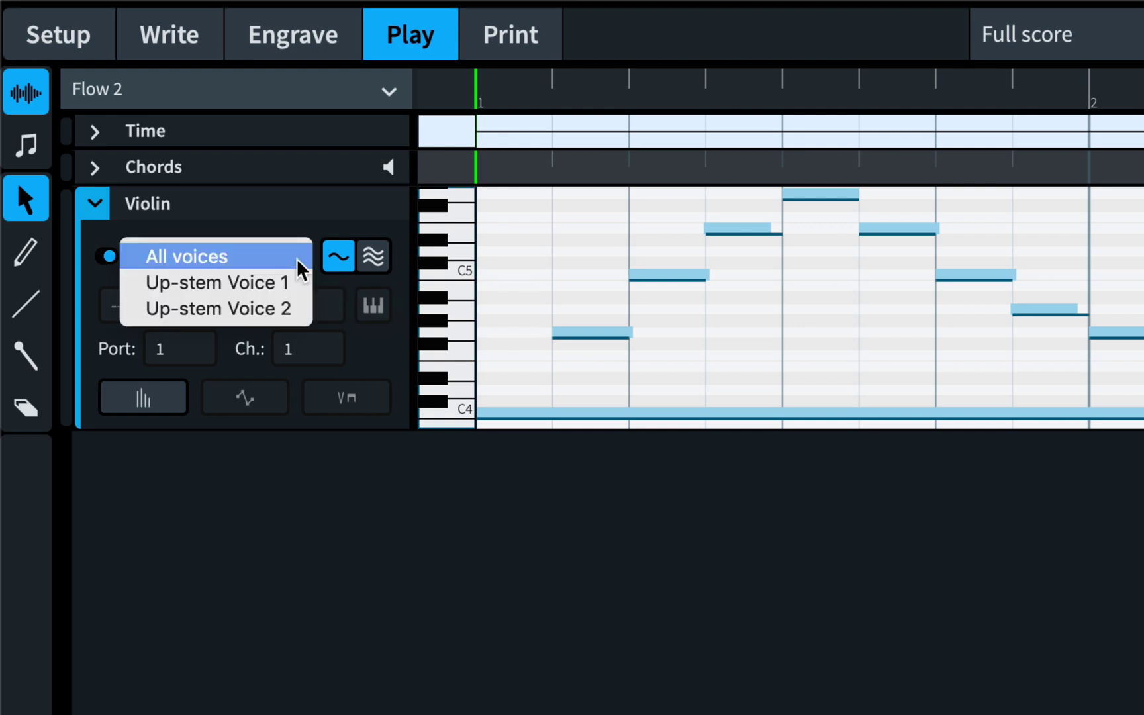
{"action": "left_click", "coordinate": [290, 278]}
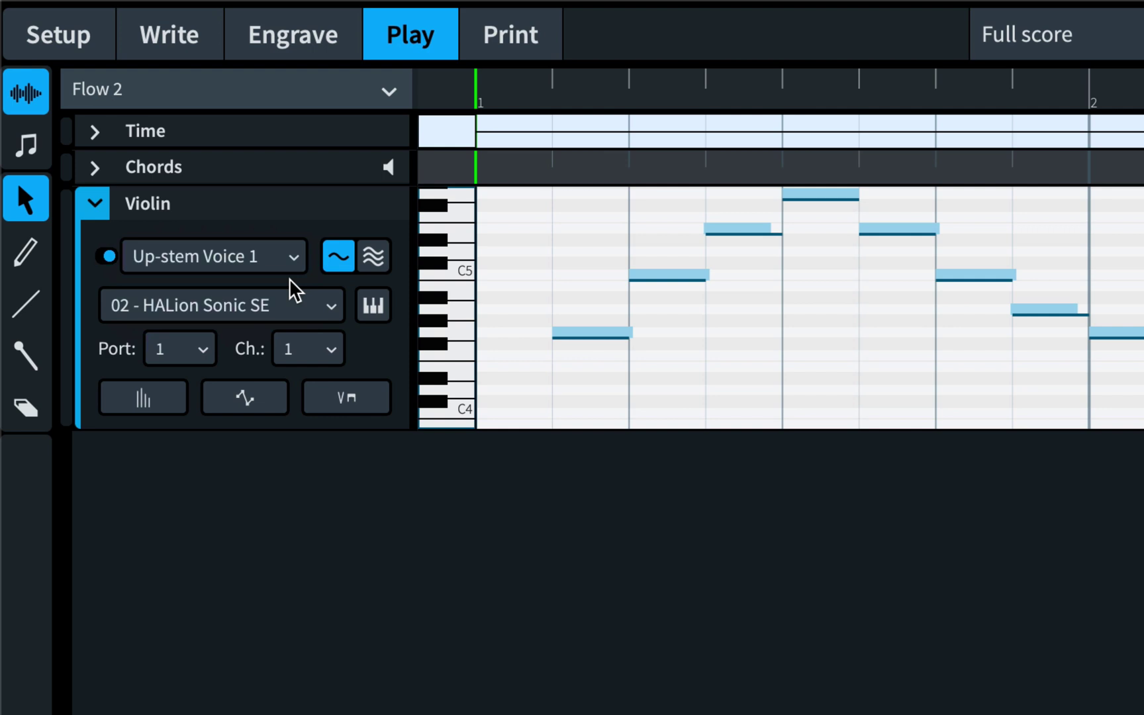
{"action": "left_click", "coordinate": [289, 263]}
{"action": "left_click", "coordinate": [281, 307]}
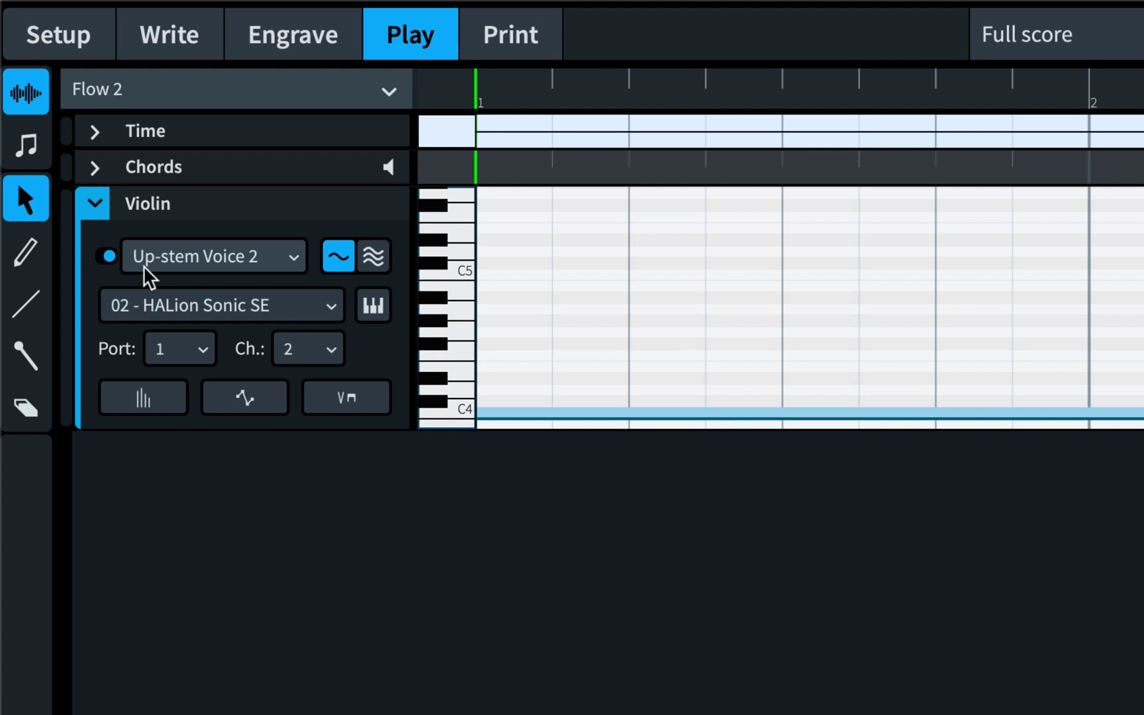
{"action": "left_click", "coordinate": [247, 257]}
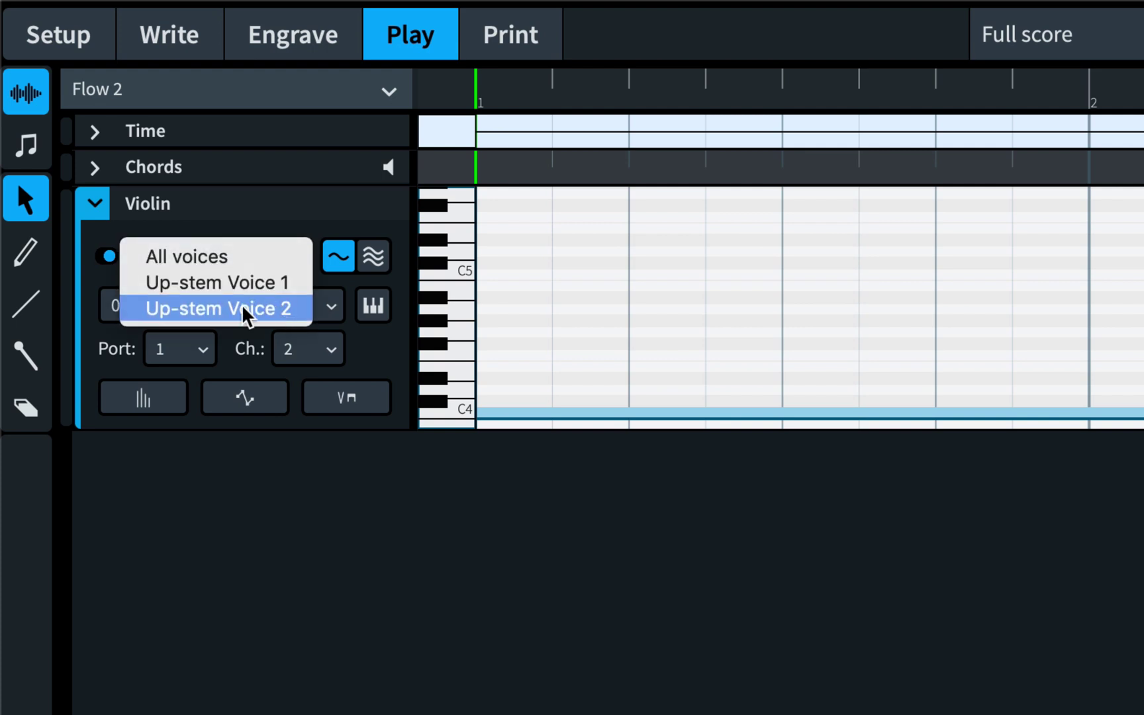
{"action": "left_click", "coordinate": [294, 309]}
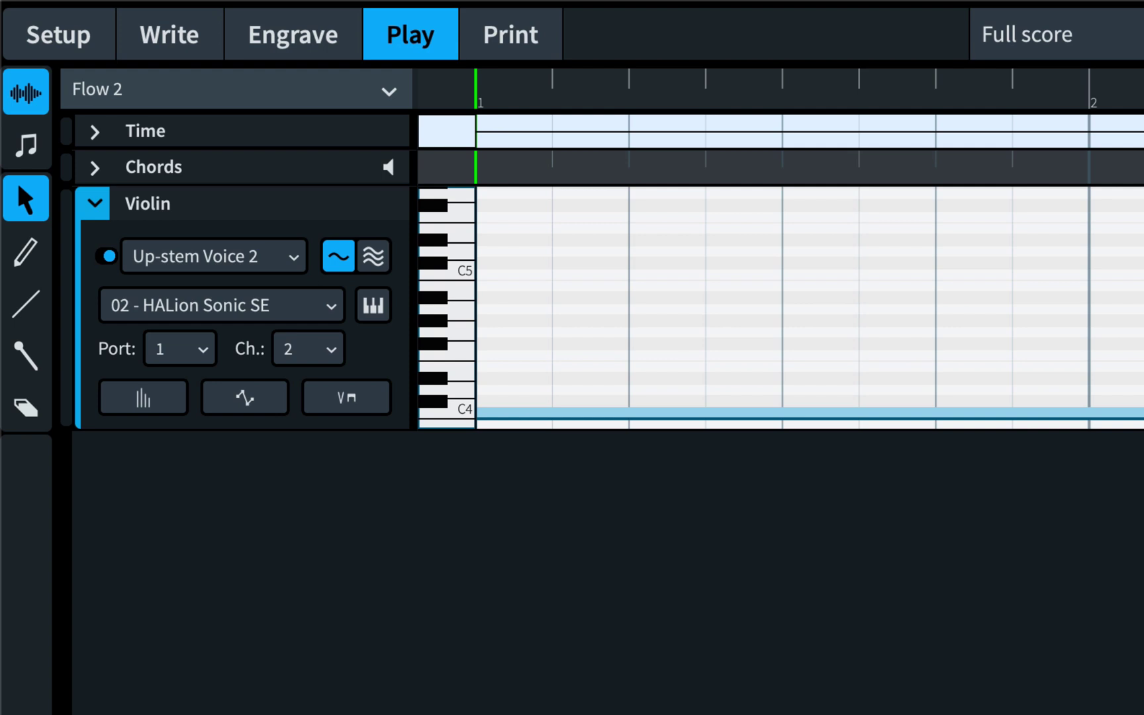
Route Up-stem Voice 2 to channel 1 and open HALion Sonic SE showing Violins I A Combi.
{"action": "left_click", "coordinate": [374, 305]}
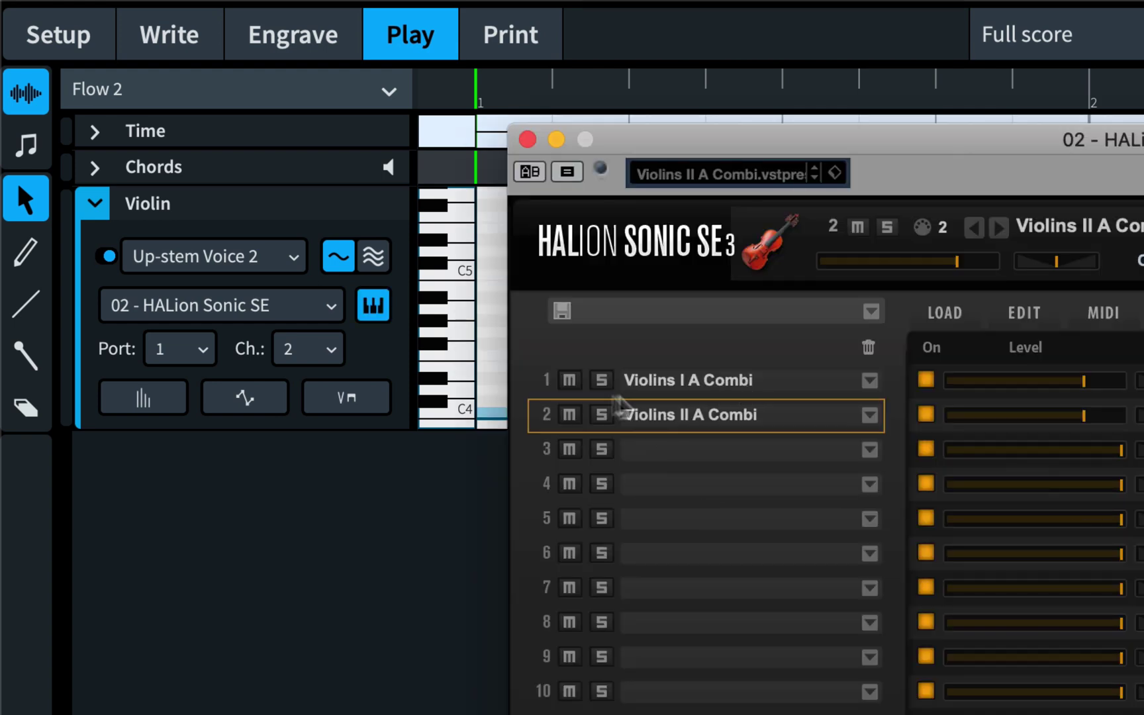
{"action": "left_click", "coordinate": [527, 139]}
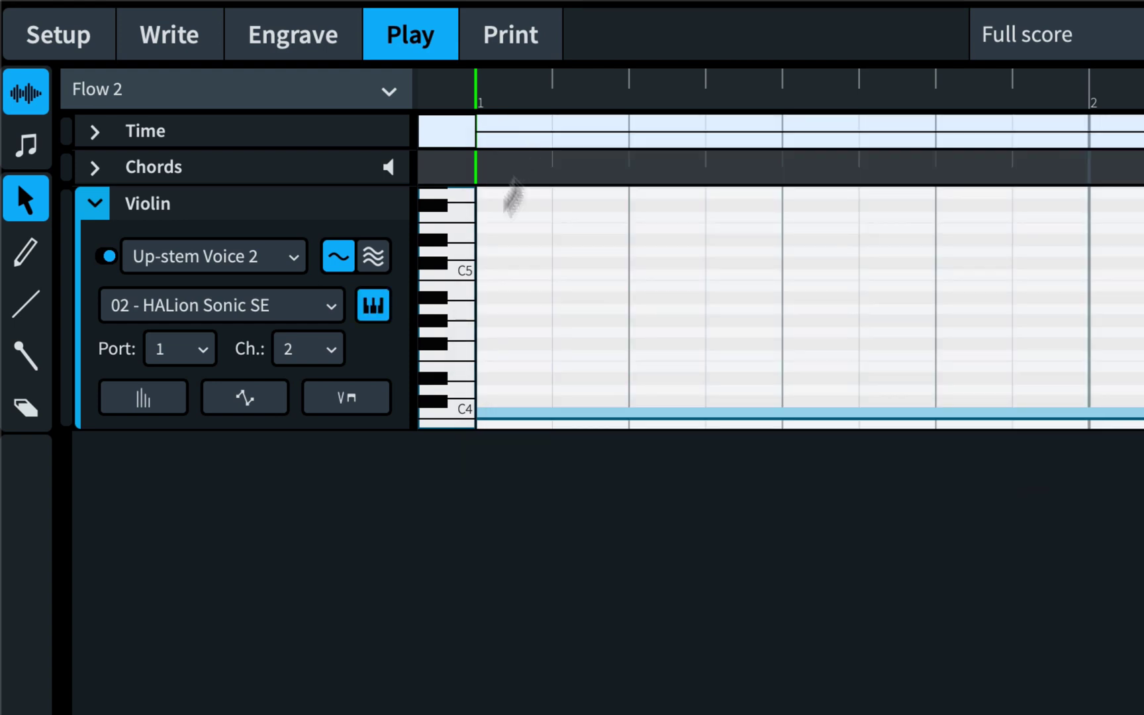
{"action": "left_click", "coordinate": [329, 356]}
{"action": "left_click", "coordinate": [314, 352]}
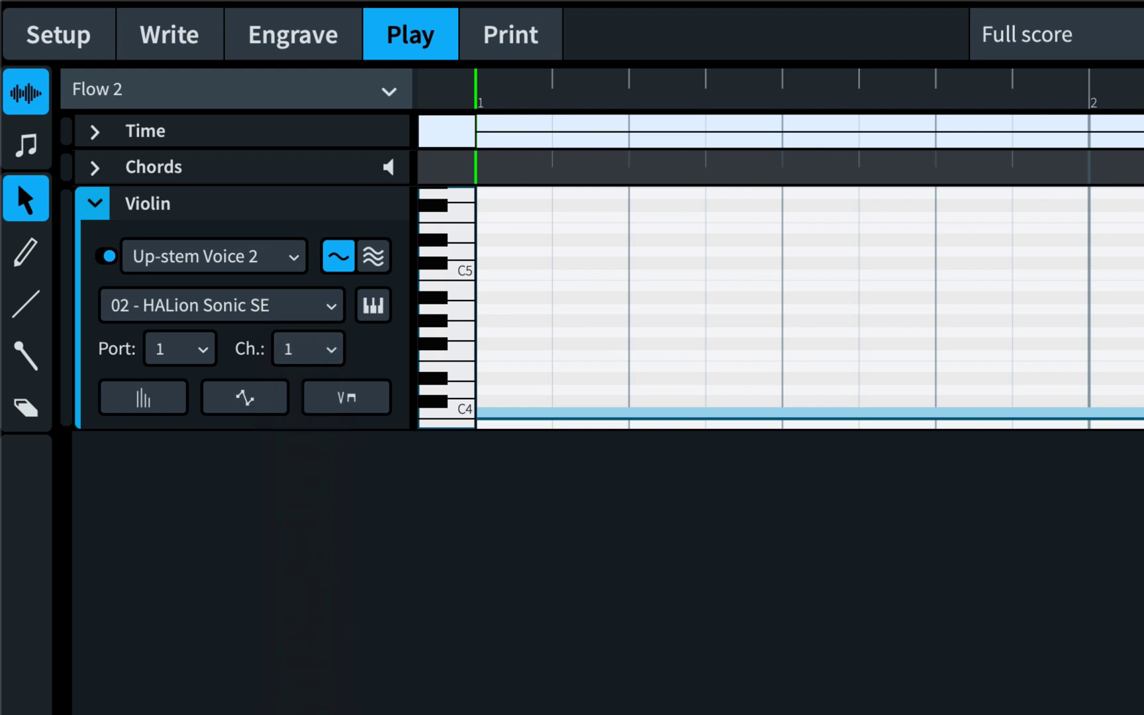
{"action": "left_click", "coordinate": [373, 305]}
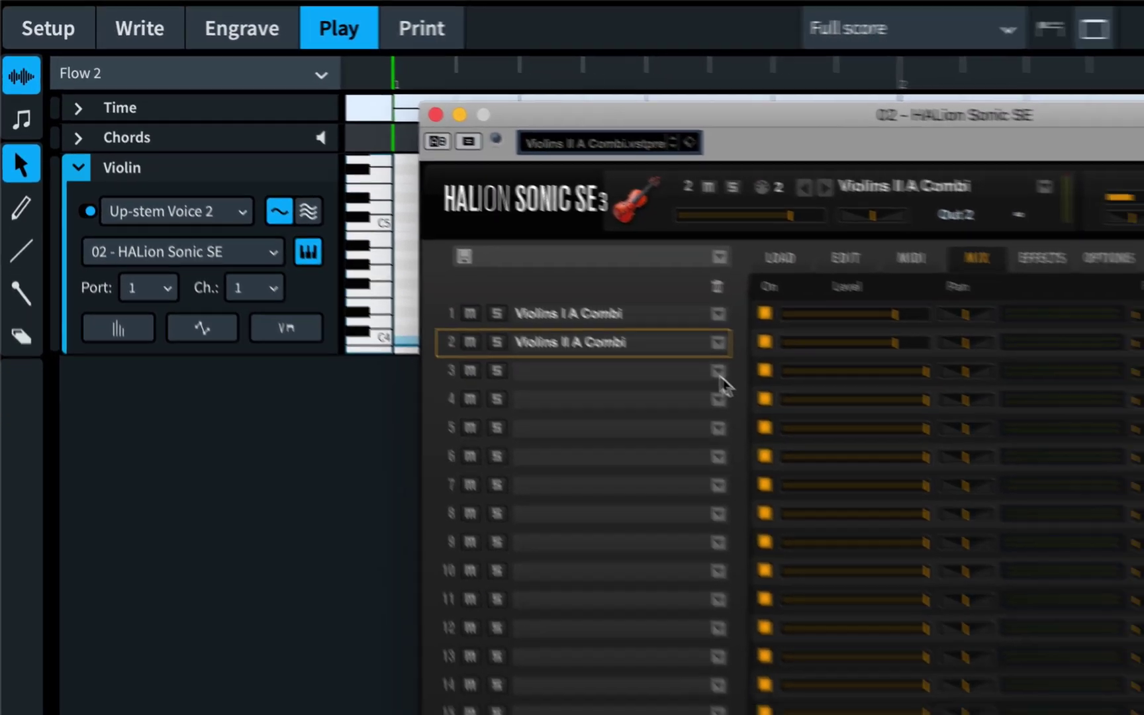
Search 'violin so' and load Violin Solo Combi into HALion slot 3.
{"action": "left_click", "coordinate": [818, 430]}
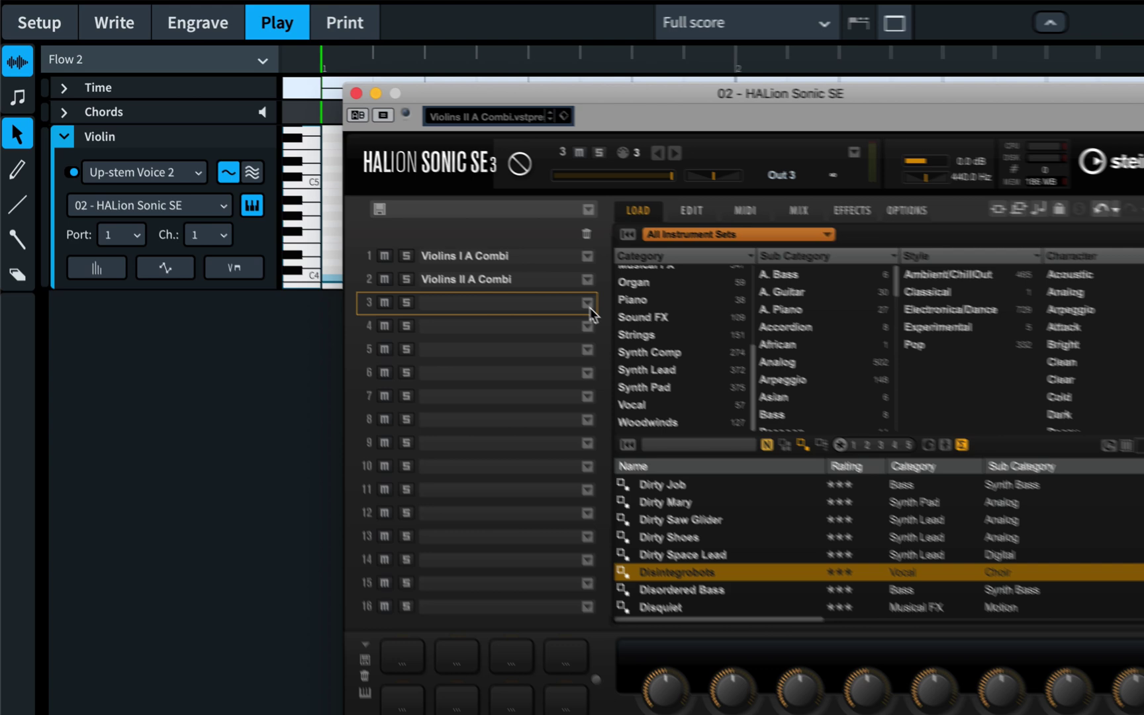
{"action": "left_click", "coordinate": [640, 411]}
{"action": "type", "text": "v"}
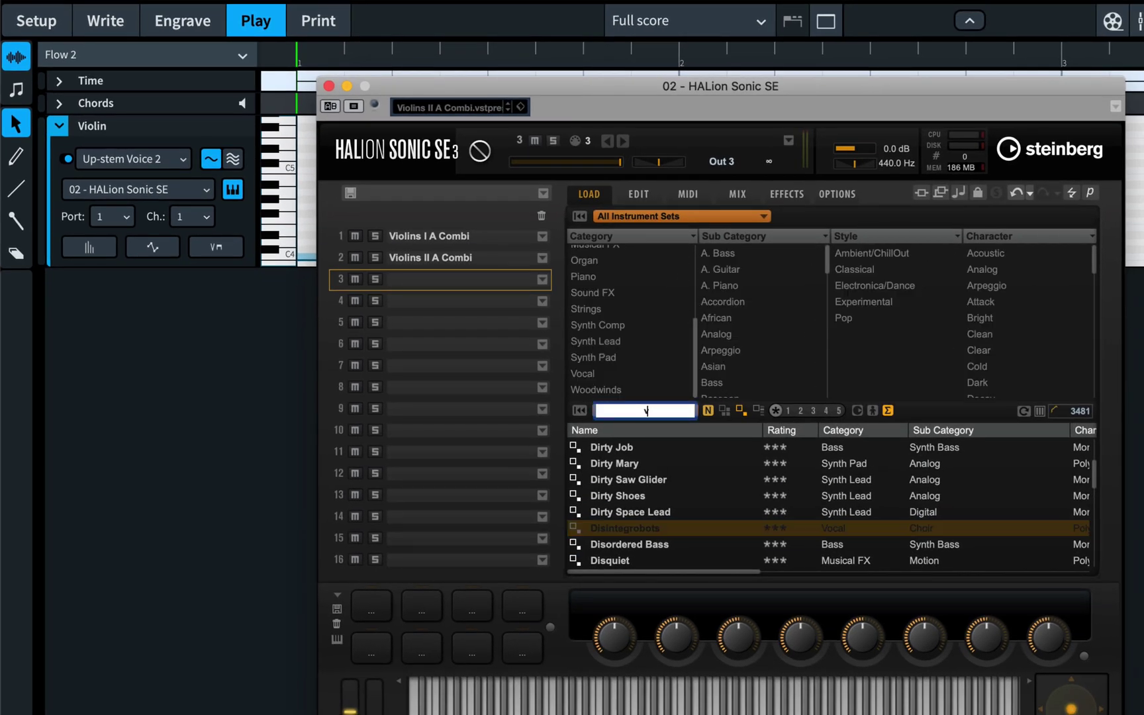
{"action": "type", "text": "iolin so"}
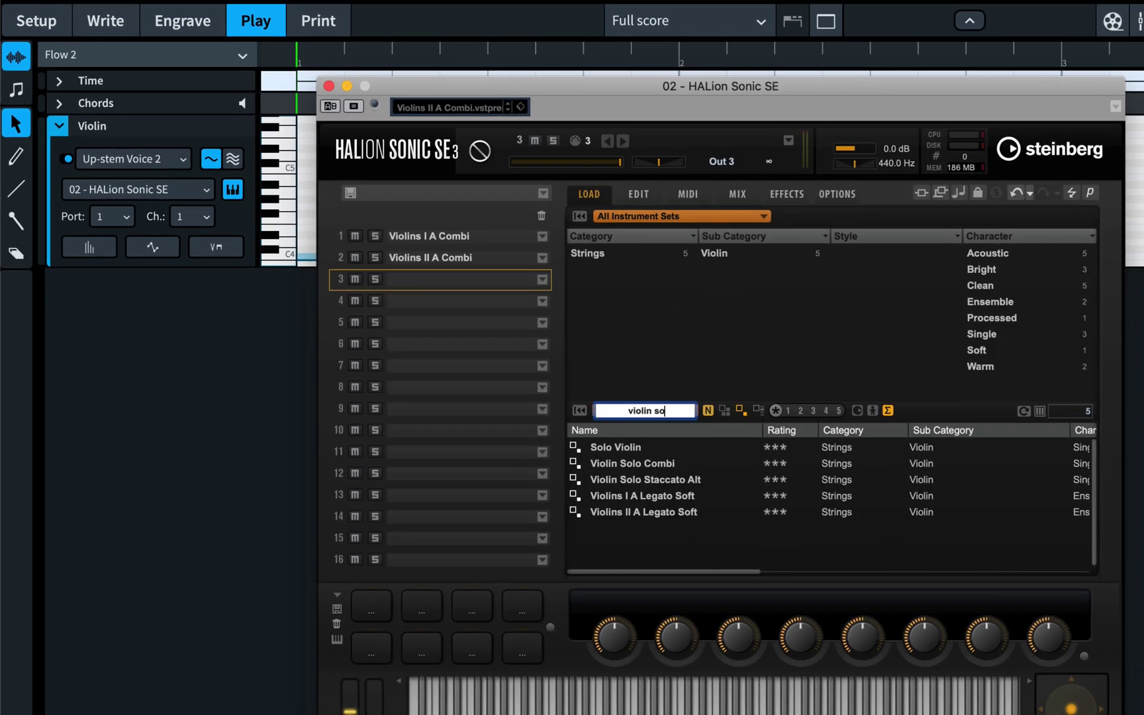
{"action": "double_click", "coordinate": [653, 463]}
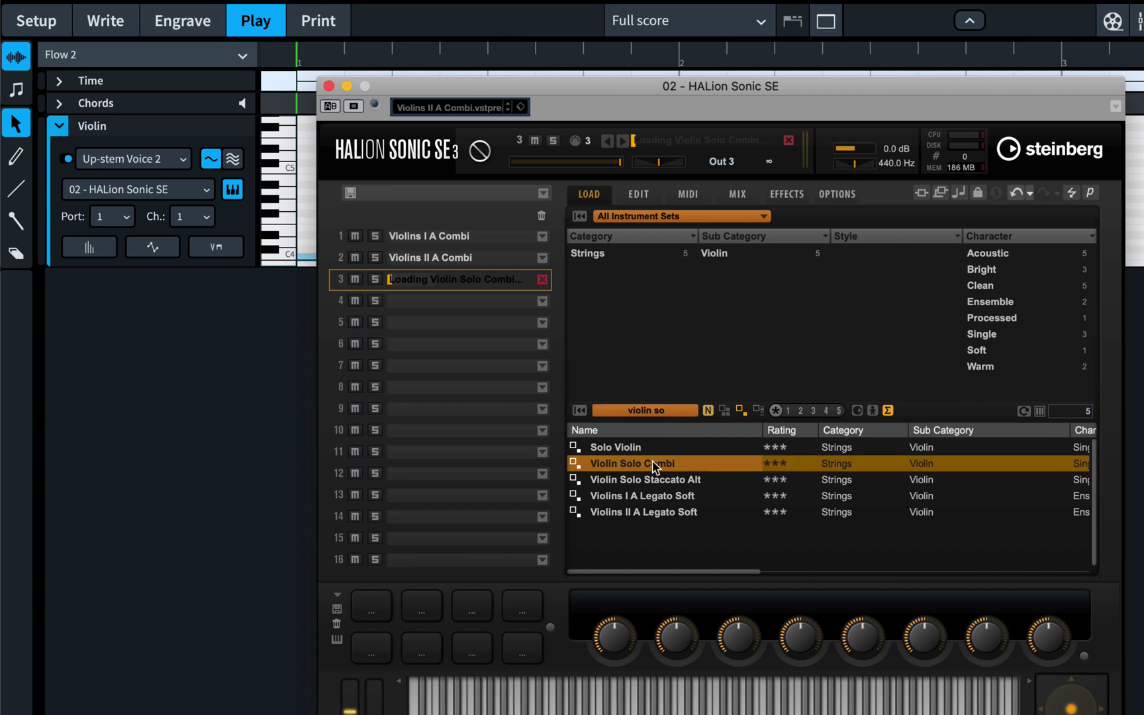
Route the Violin's Up-stem Voice 1 to channel 3.
{"action": "left_click", "coordinate": [329, 86]}
{"action": "left_click", "coordinate": [176, 159]}
{"action": "left_click", "coordinate": [179, 173]}
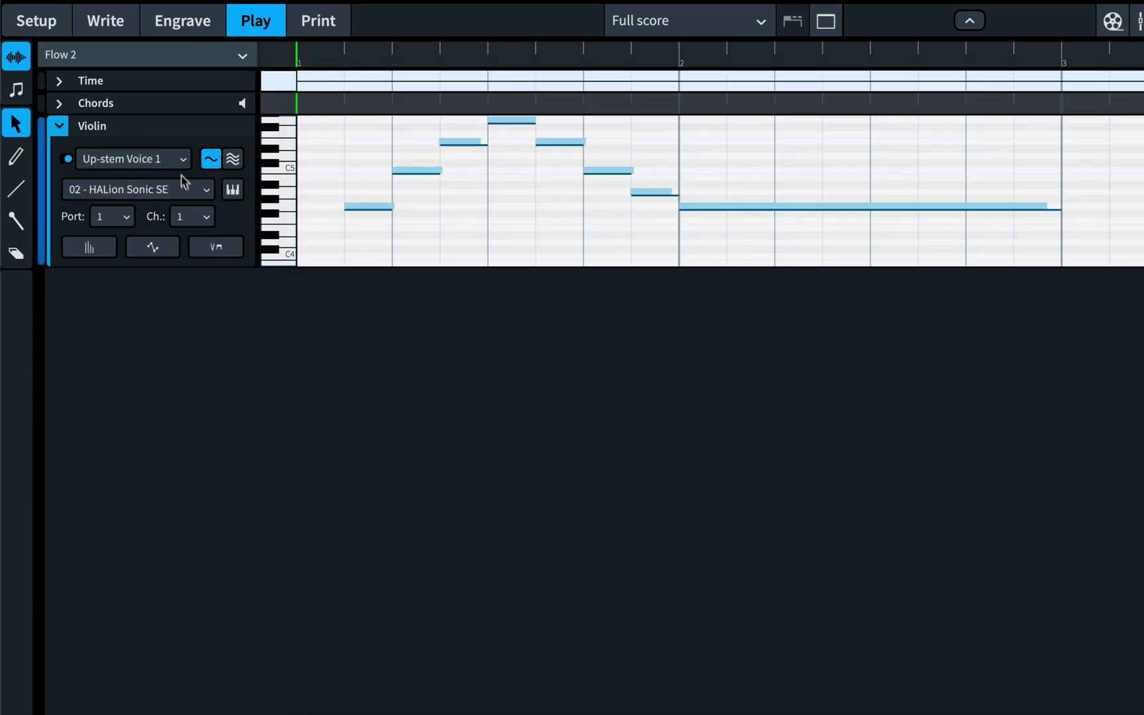
{"action": "left_click", "coordinate": [202, 217]}
{"action": "left_click", "coordinate": [188, 249]}
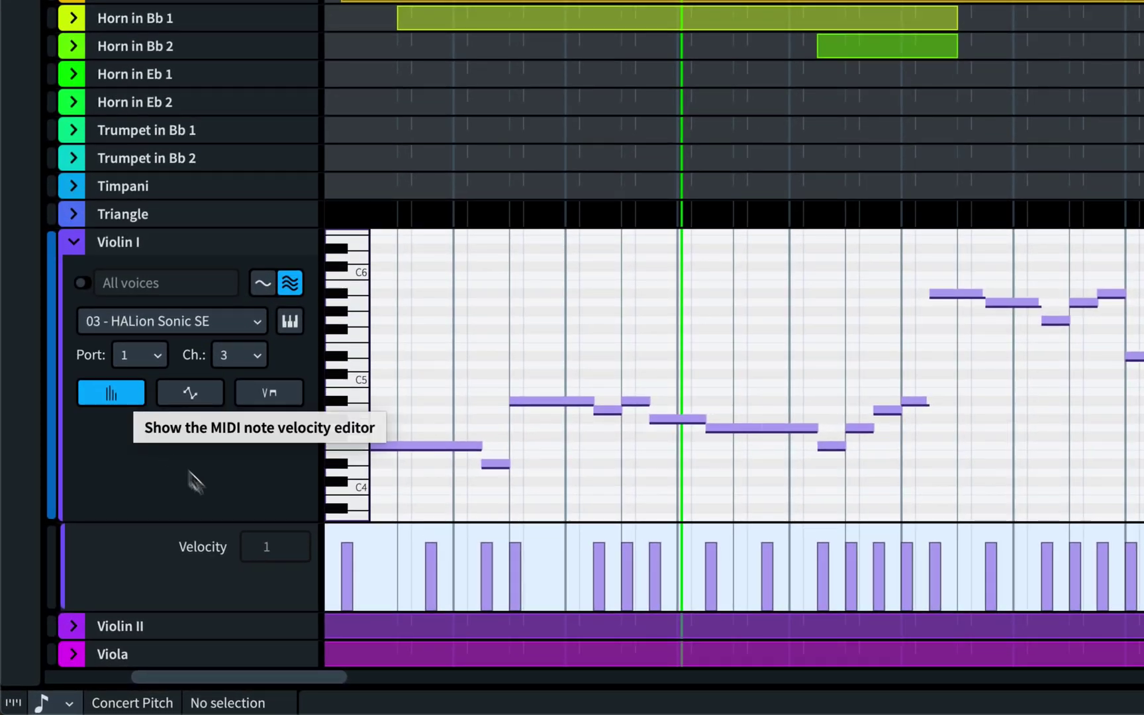
Draw new Violin I note velocities with the Pencil, then a rising ramp with the Line tool.
{"action": "mouse_move", "coordinate": [571, 544]}
{"action": "left_mouse_down"}
{"action": "mouse_move", "coordinate": [701, 584]}
{"action": "mouse_move", "coordinate": [907, 540]}
{"action": "left_mouse_up"}
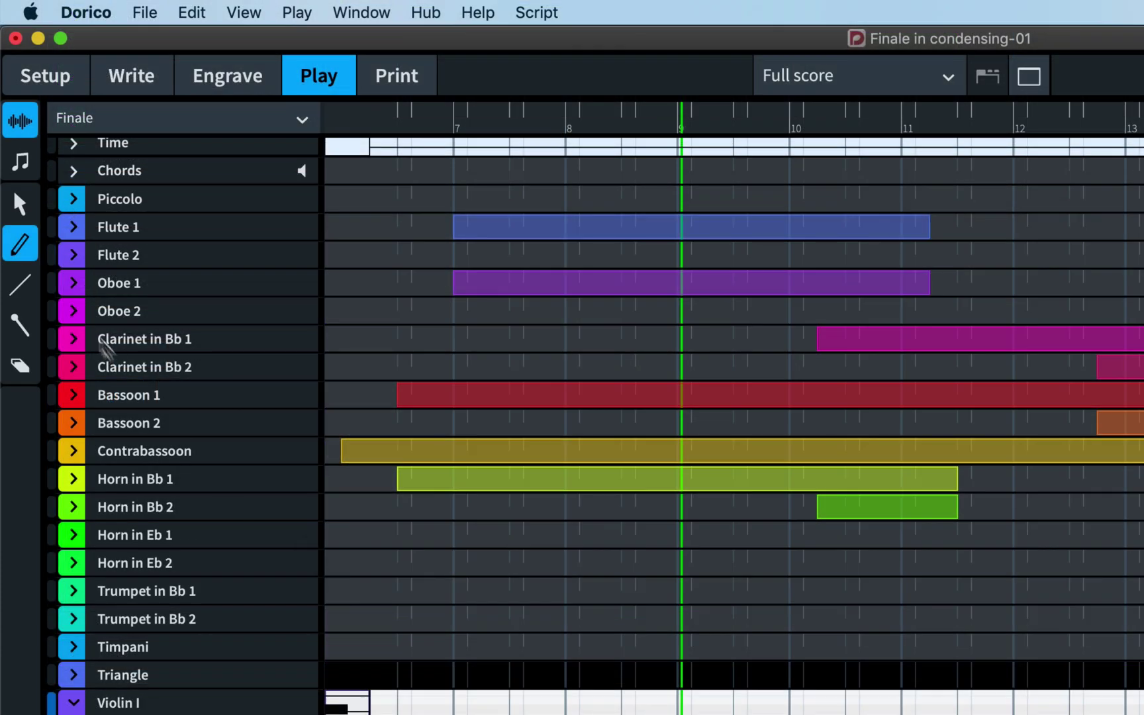
{"action": "left_click", "coordinate": [20, 284]}
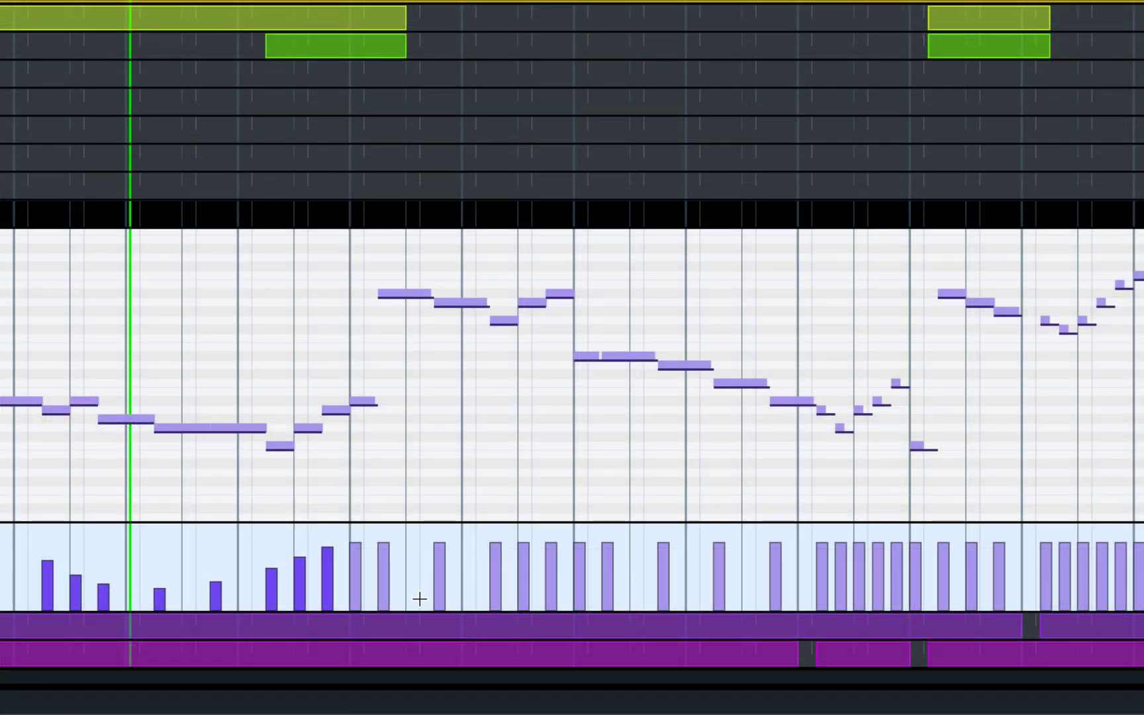
{"action": "mouse_move", "coordinate": [420, 599]}
{"action": "left_mouse_down"}
{"action": "mouse_move", "coordinate": [564, 588]}
{"action": "mouse_move", "coordinate": [784, 536]}
{"action": "left_mouse_up"}
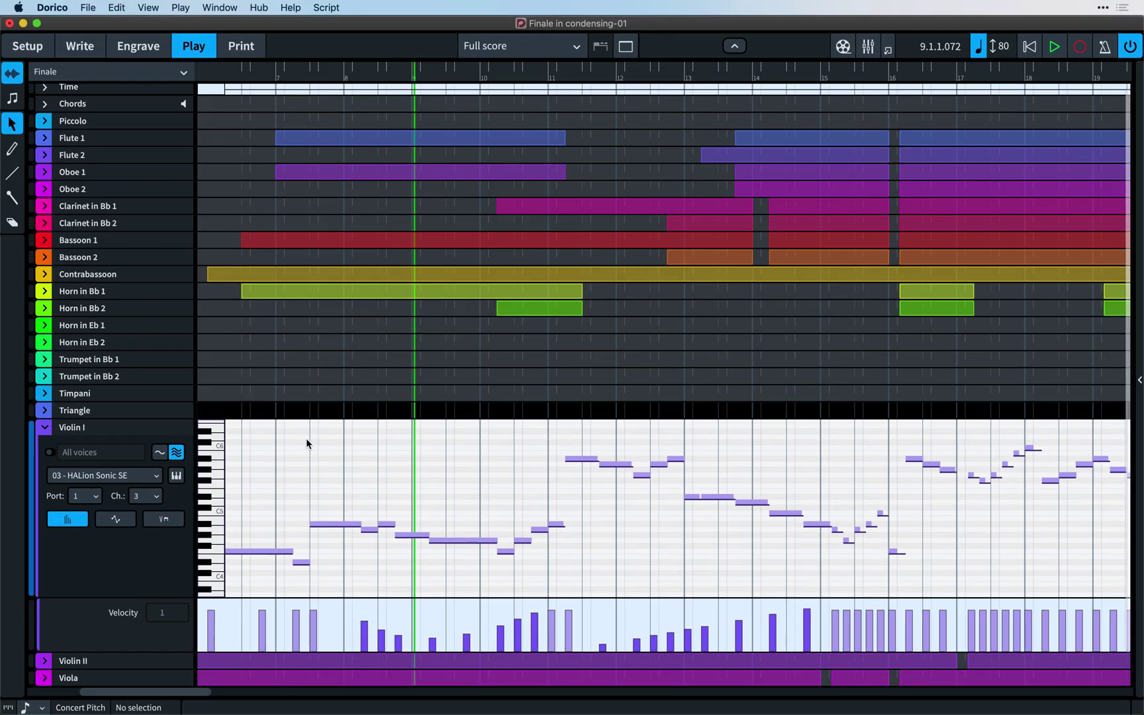
Reset the selected Violin I notes' velocities with Play > Reset Playback Overrides.
{"action": "left_click_drag", "start_coordinate": [307, 439], "coordinate": [850, 582]}
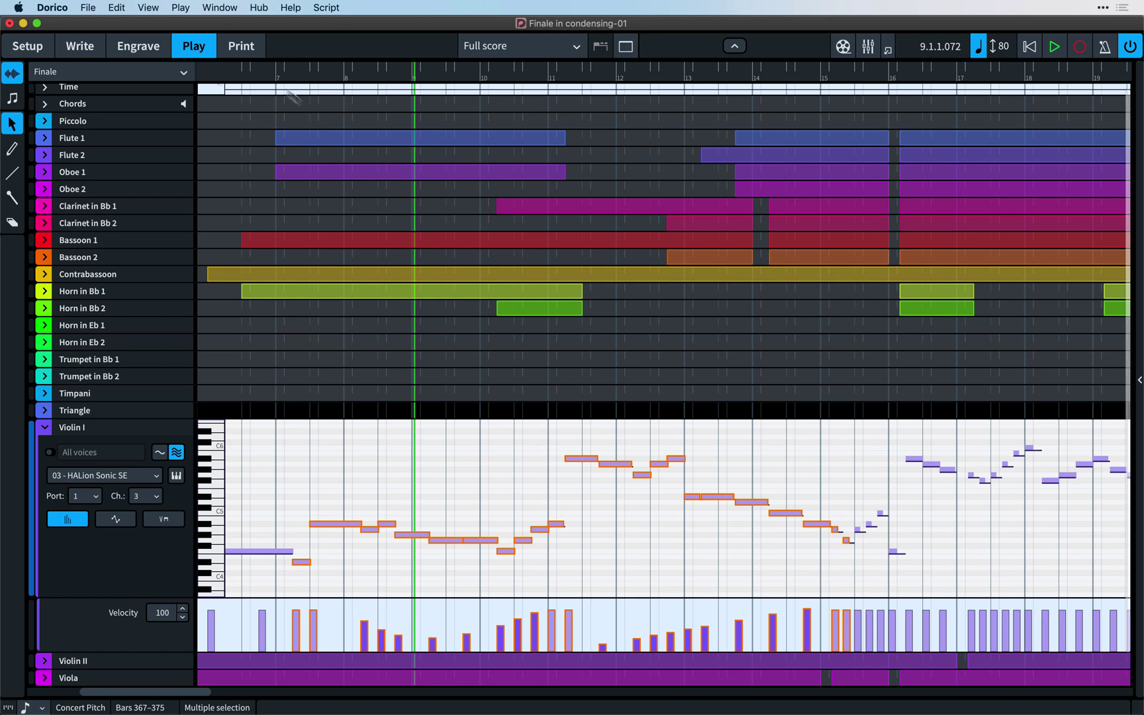
{"action": "left_click", "coordinate": [181, 8]}
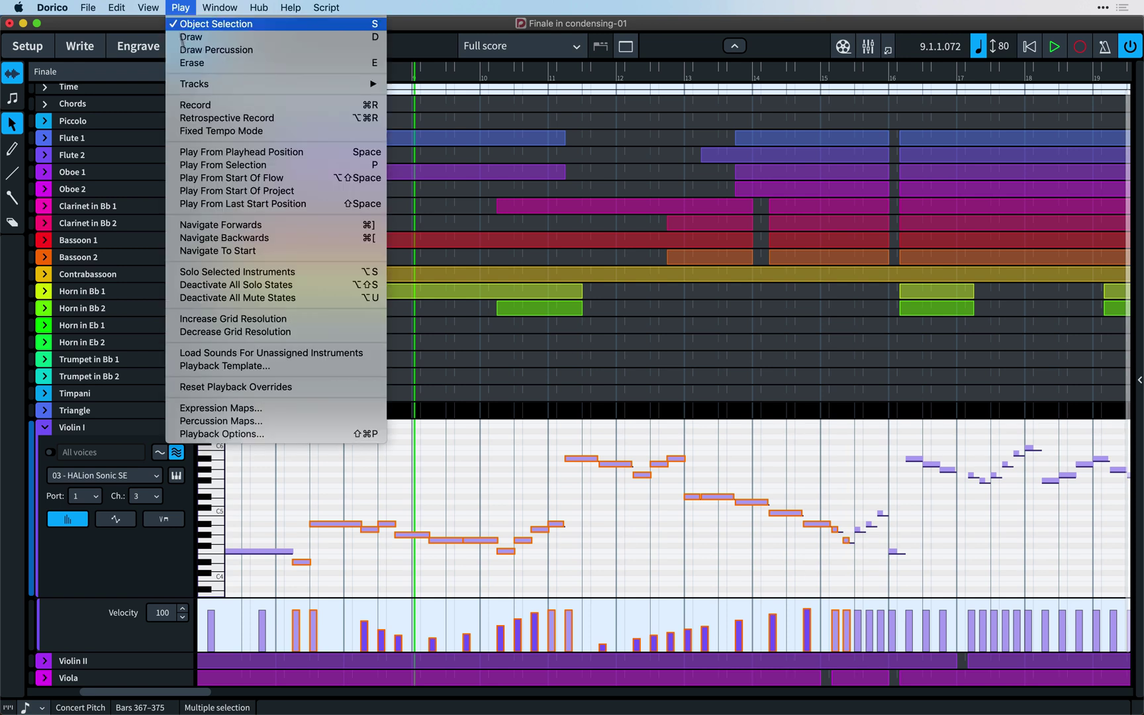
{"action": "left_click", "coordinate": [316, 387]}
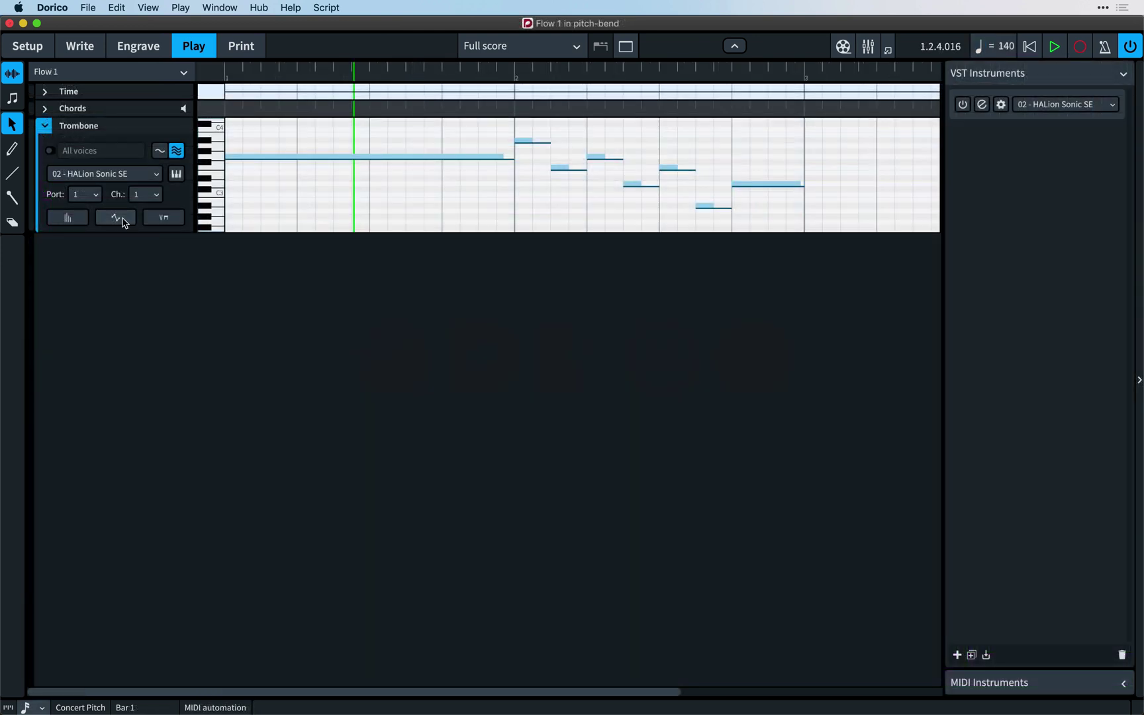
Display the Trombone's Pitch Bend curve in the MIDI automation lane and play it back.
{"action": "left_click", "coordinate": [123, 219]}
{"action": "left_click", "coordinate": [147, 328]}
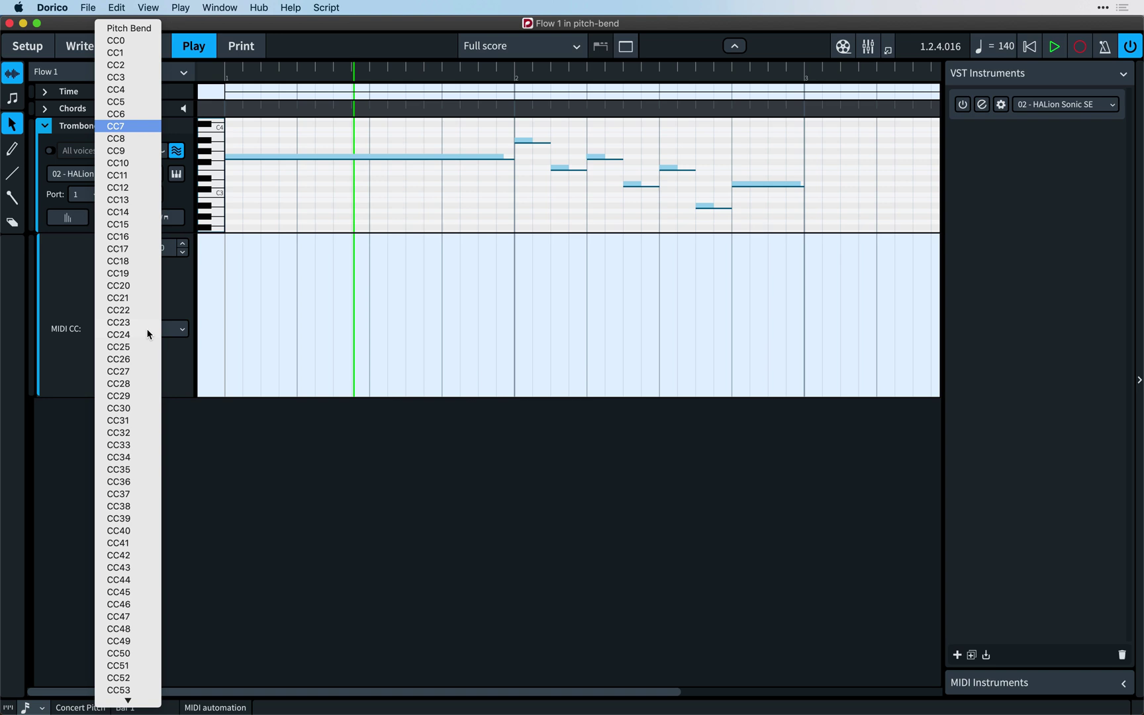
{"action": "left_click", "coordinate": [133, 27]}
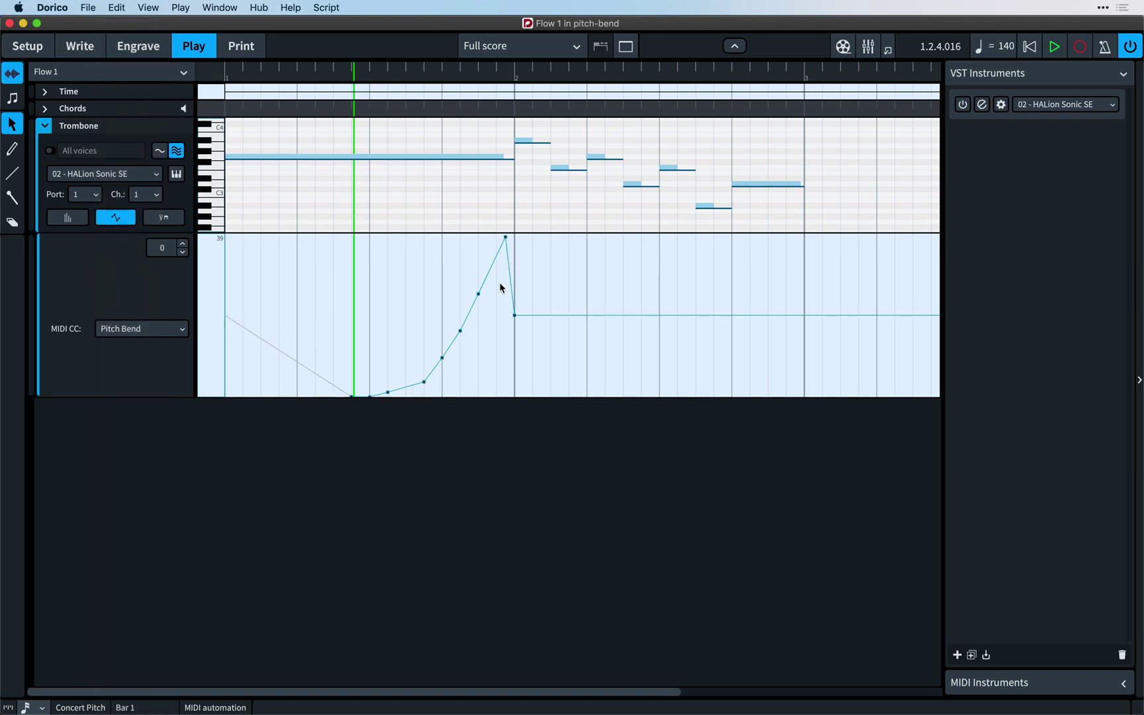
{"action": "left_click", "coordinate": [1059, 51]}
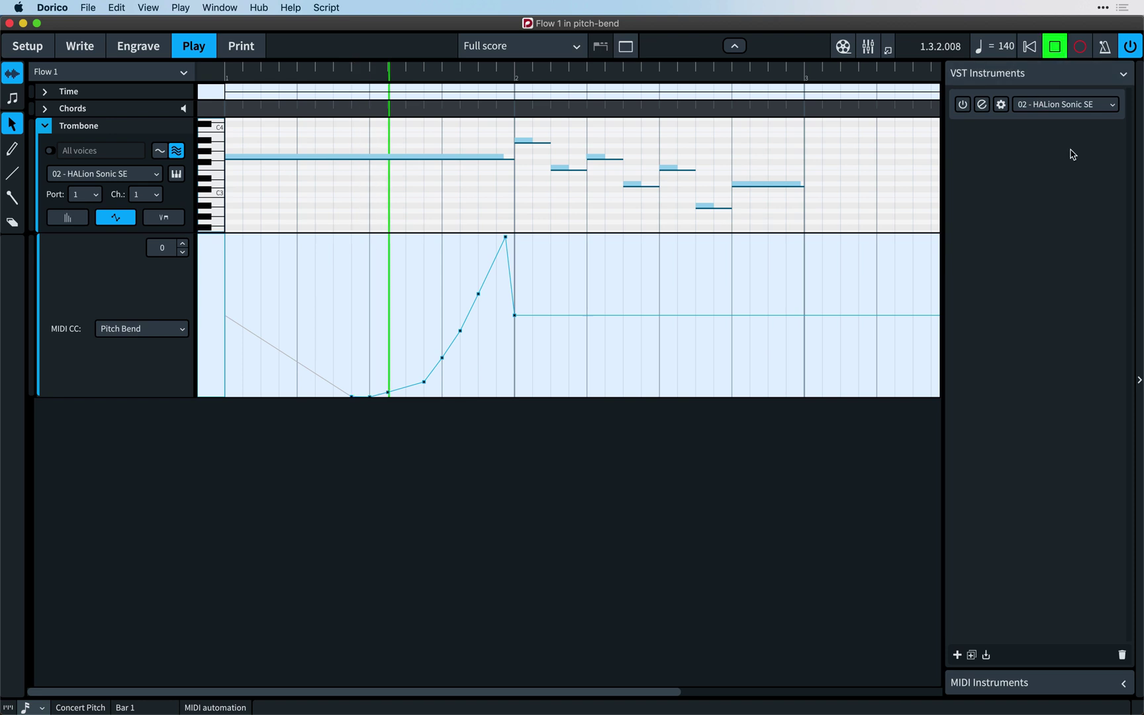